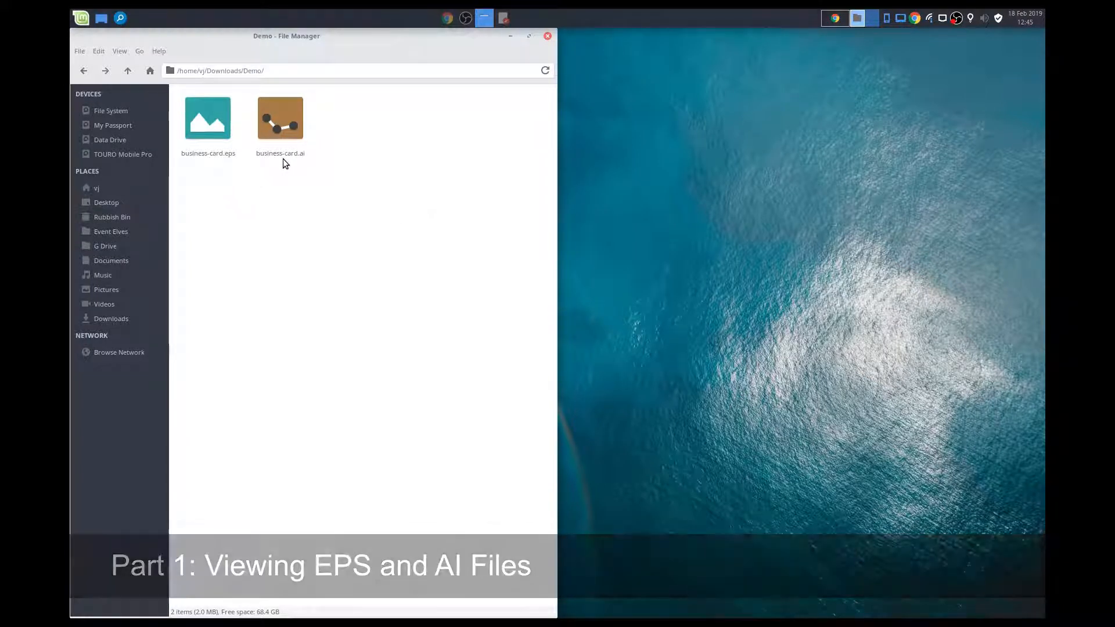
- Search the installed applications for "doc" and launch Document Viewer
click(81, 18)
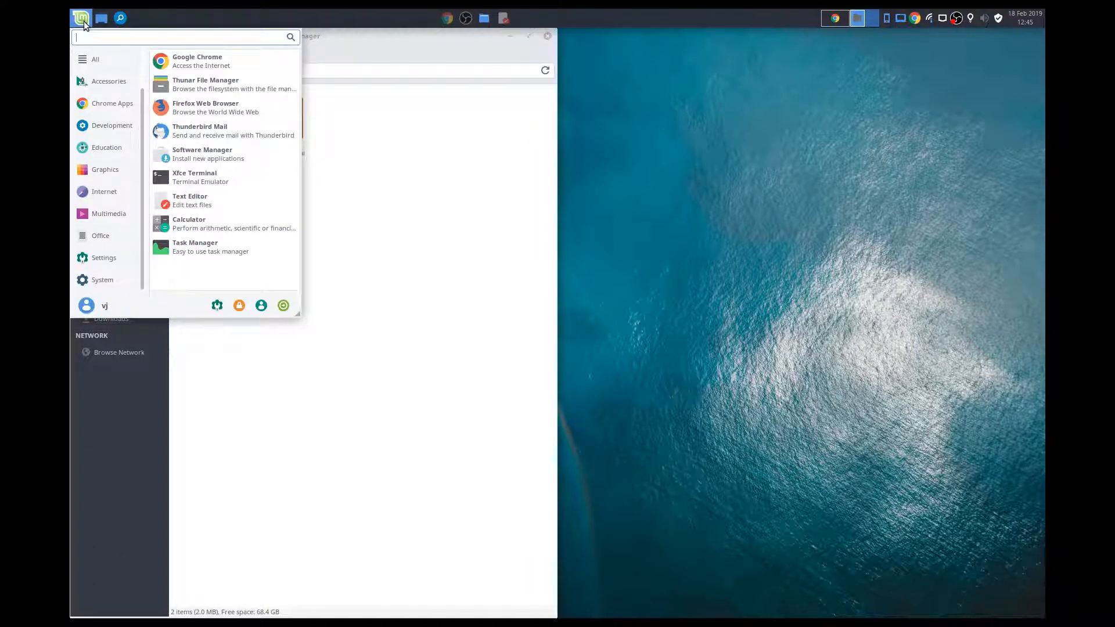
text(doc)
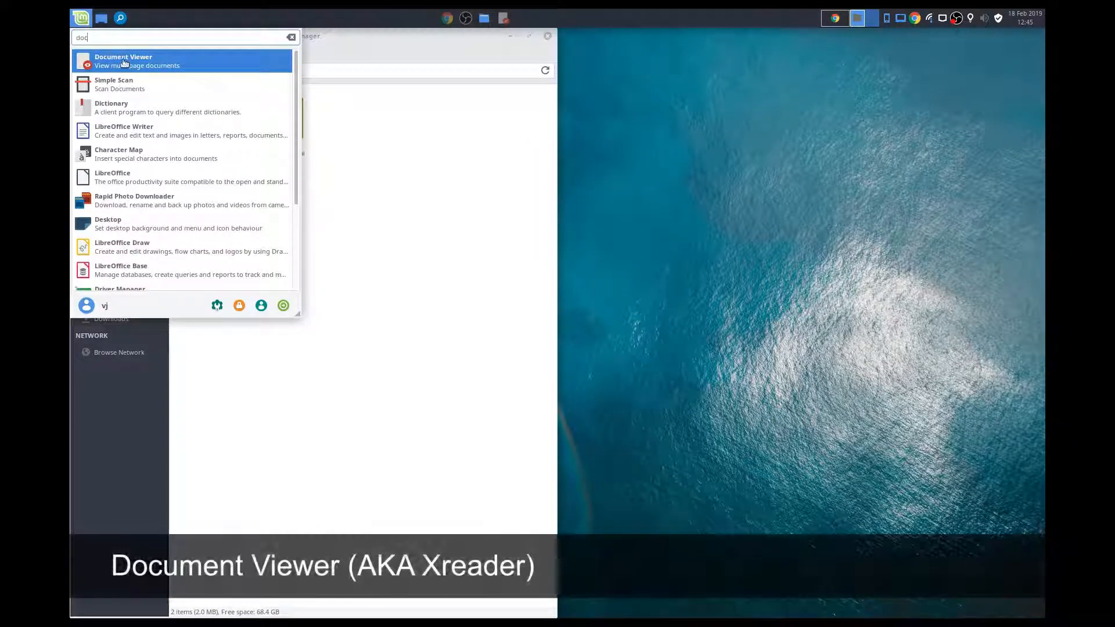
click(170, 67)
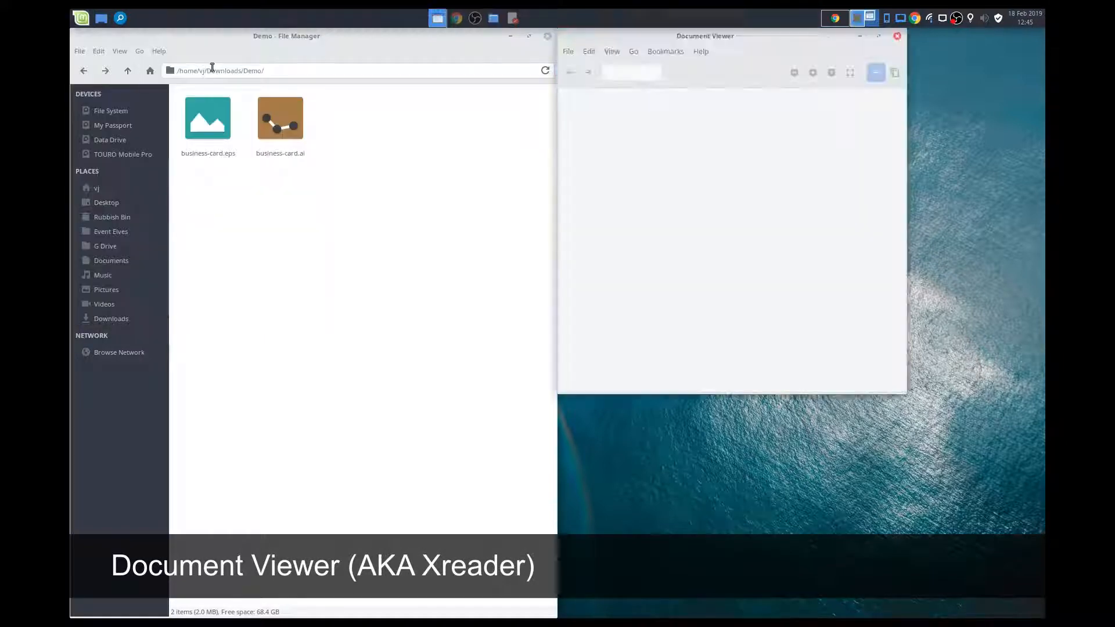
- View Document Viewer's About information, highlight the application name, and close both the dialog and the viewer
click(701, 52)
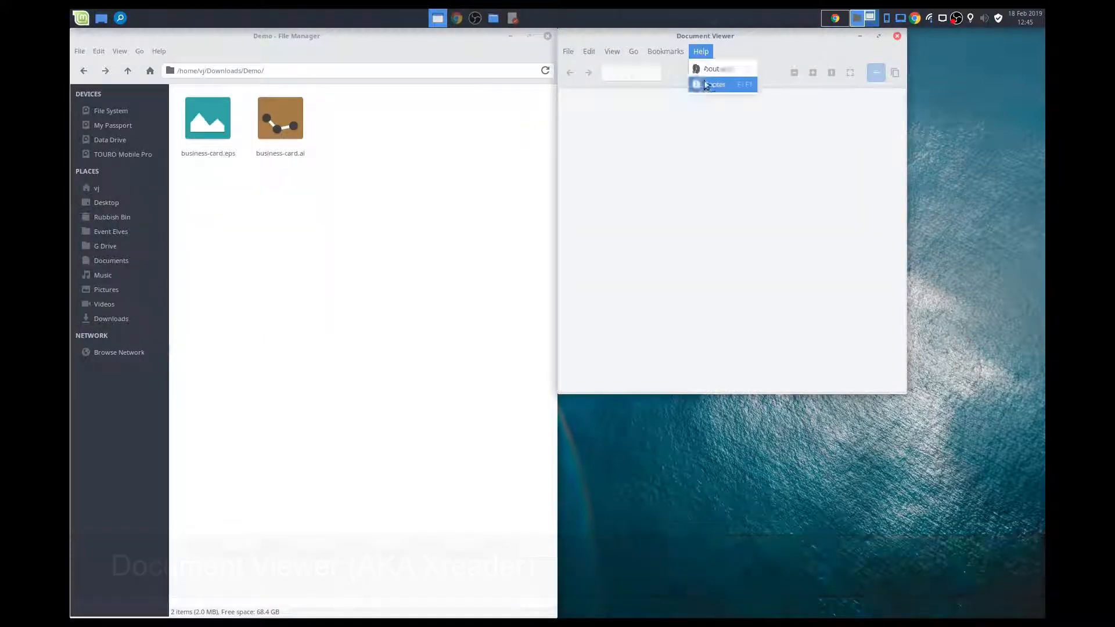
click(706, 85)
drag(718, 233, 755, 235)
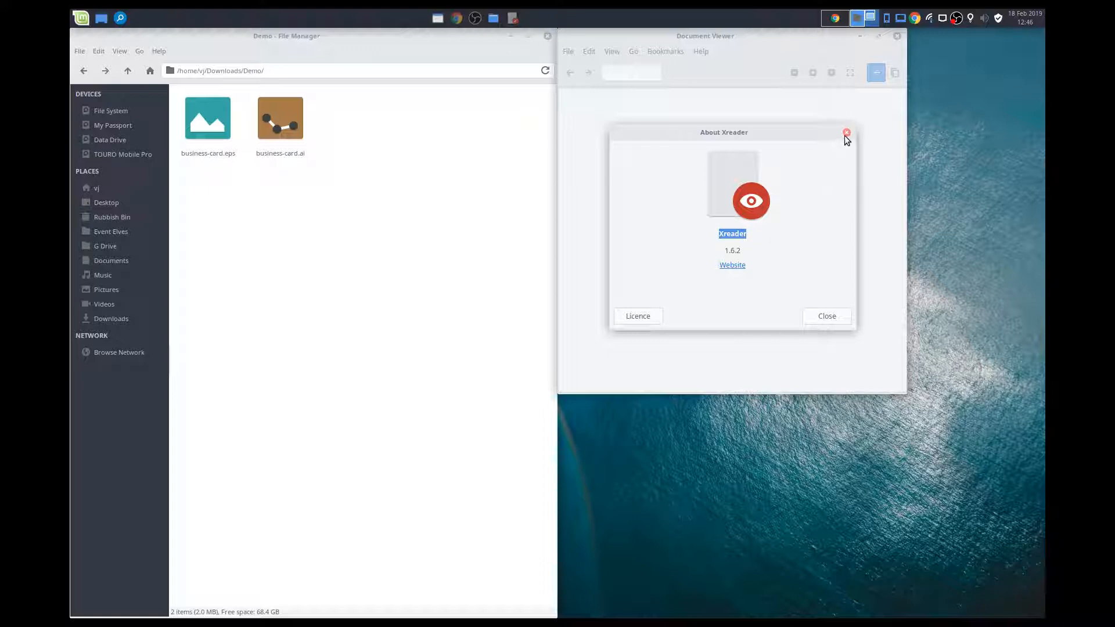
click(826, 316)
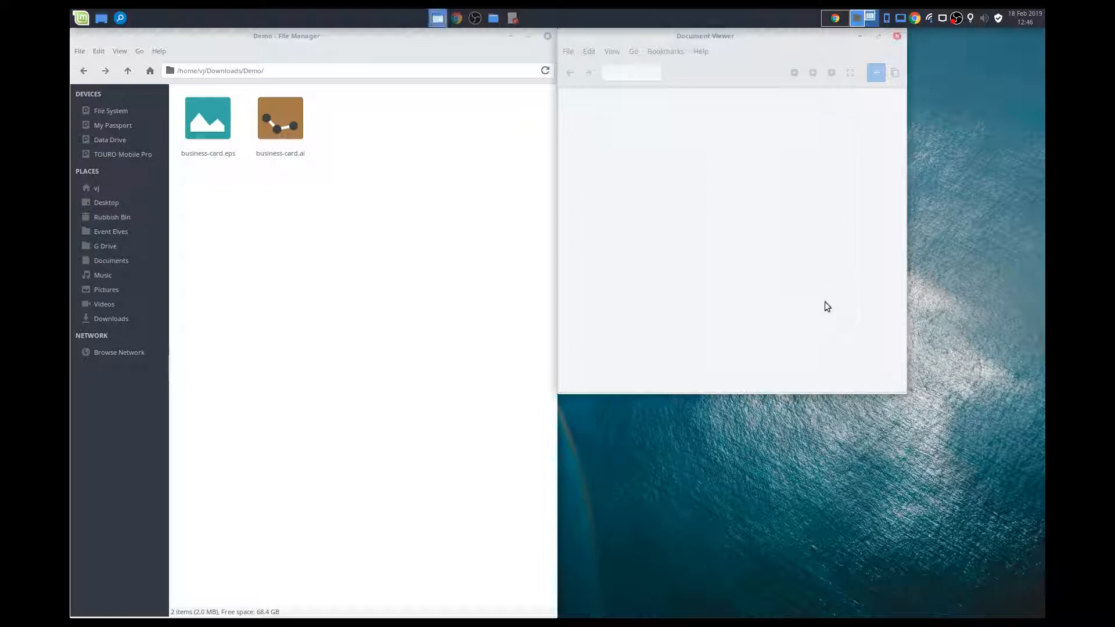
click(898, 36)
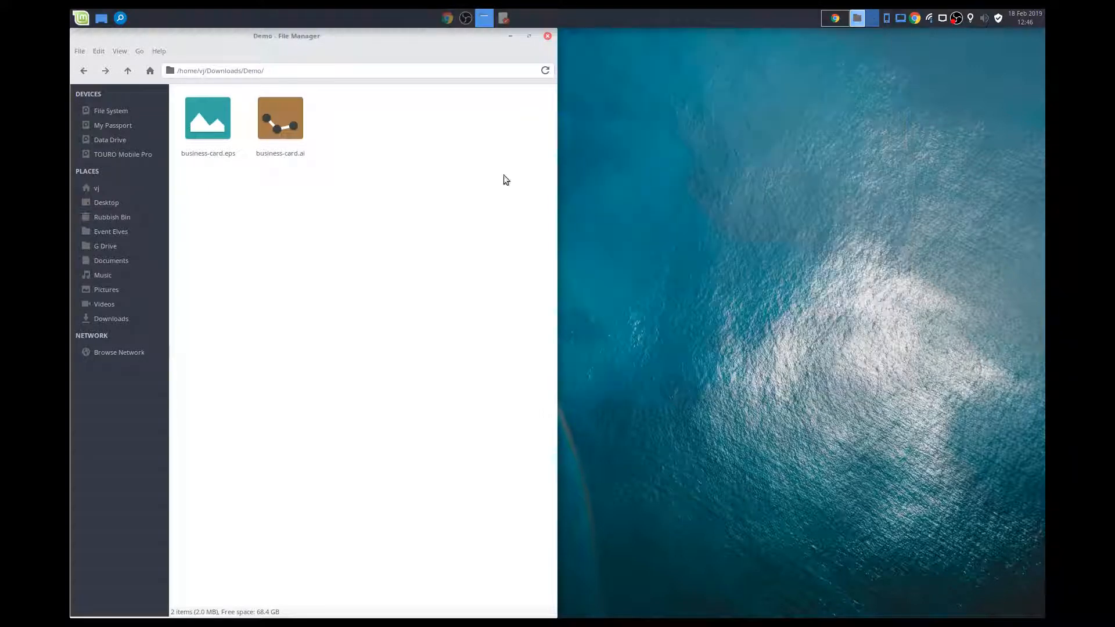
- Open business-card.eps from the Demo folder, view it in a maximized window, and minimize that window
double_click(220, 131)
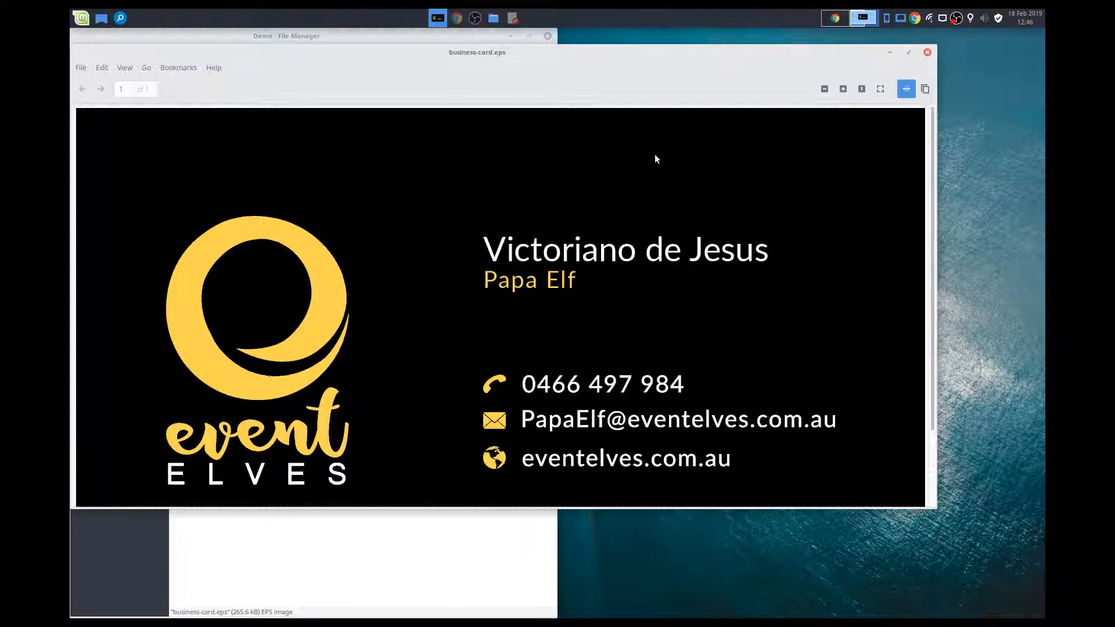
double_click(664, 51)
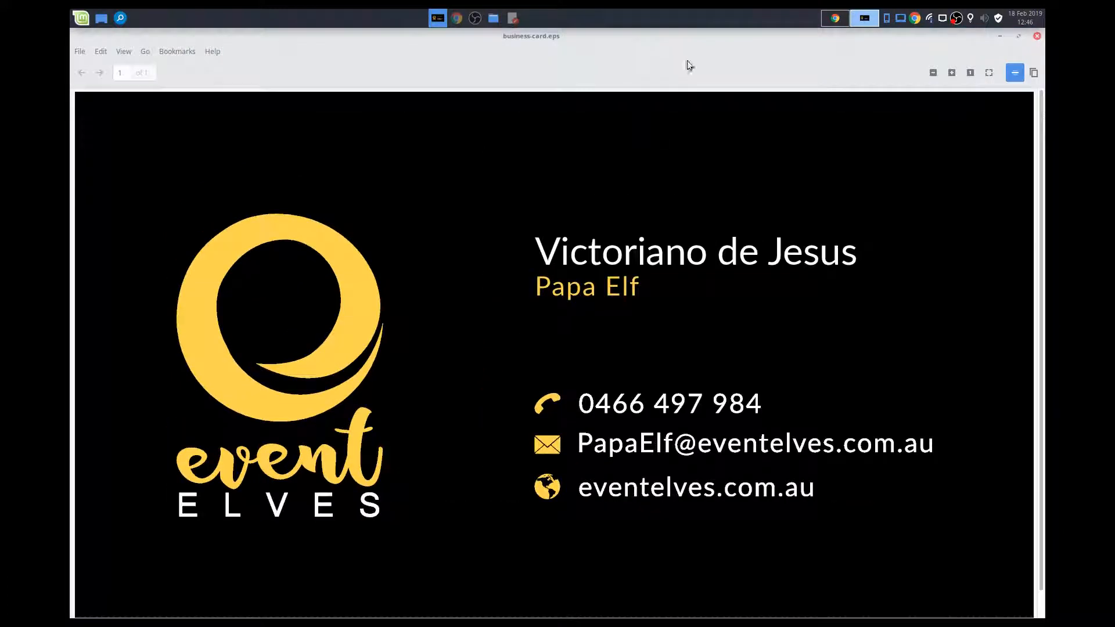
click(1000, 36)
- Open business-card.ai from the Demo folder, view it in a maximized window, and close it
click(280, 114)
double_click(280, 115)
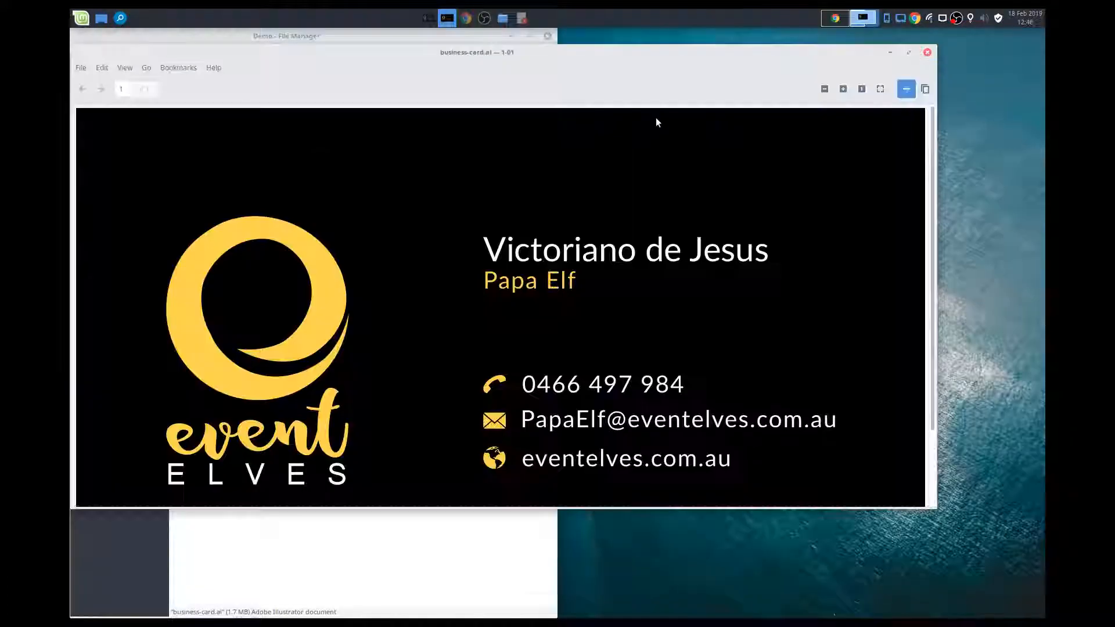
click(911, 53)
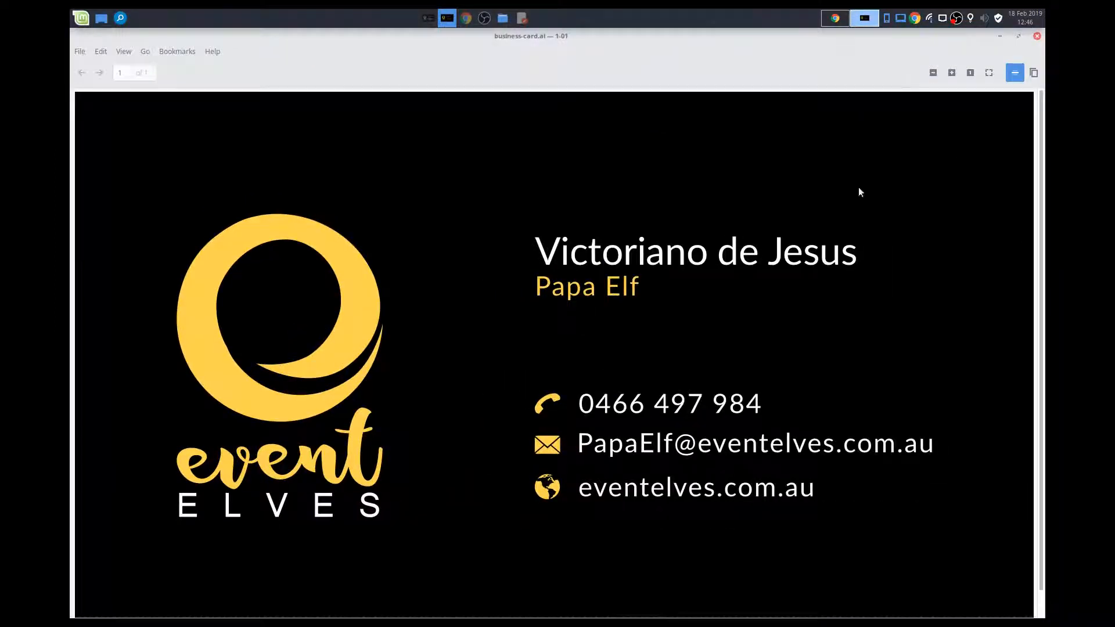
scroll(859, 187, down, 1)
click(1038, 37)
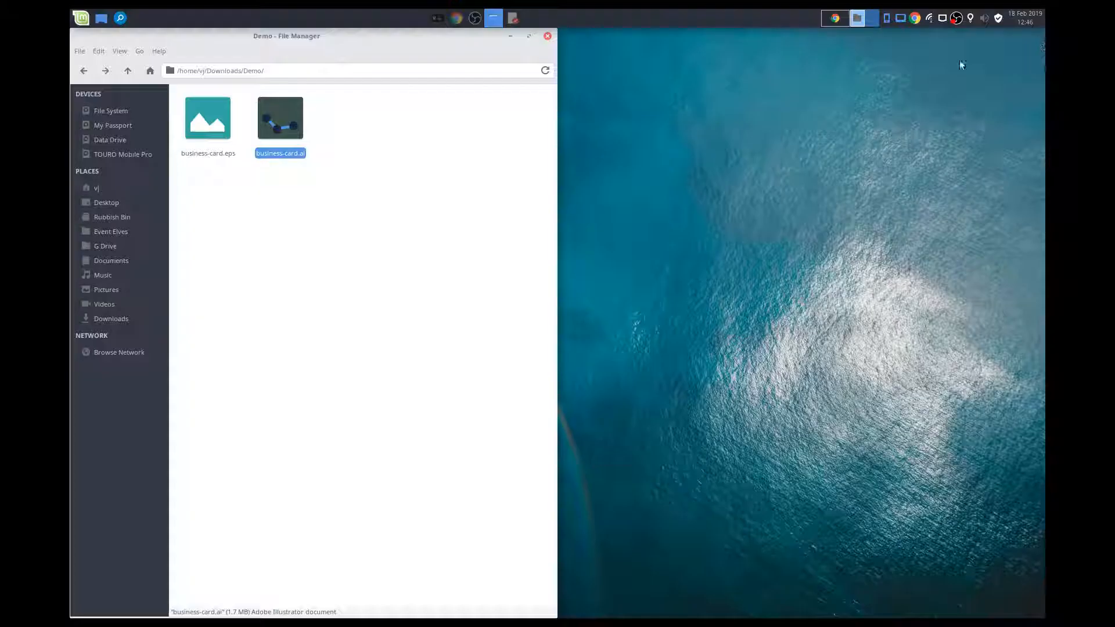
- Restore the minimized business-card.eps viewer, close it, and clear the file selection in the Demo folder
click(440, 18)
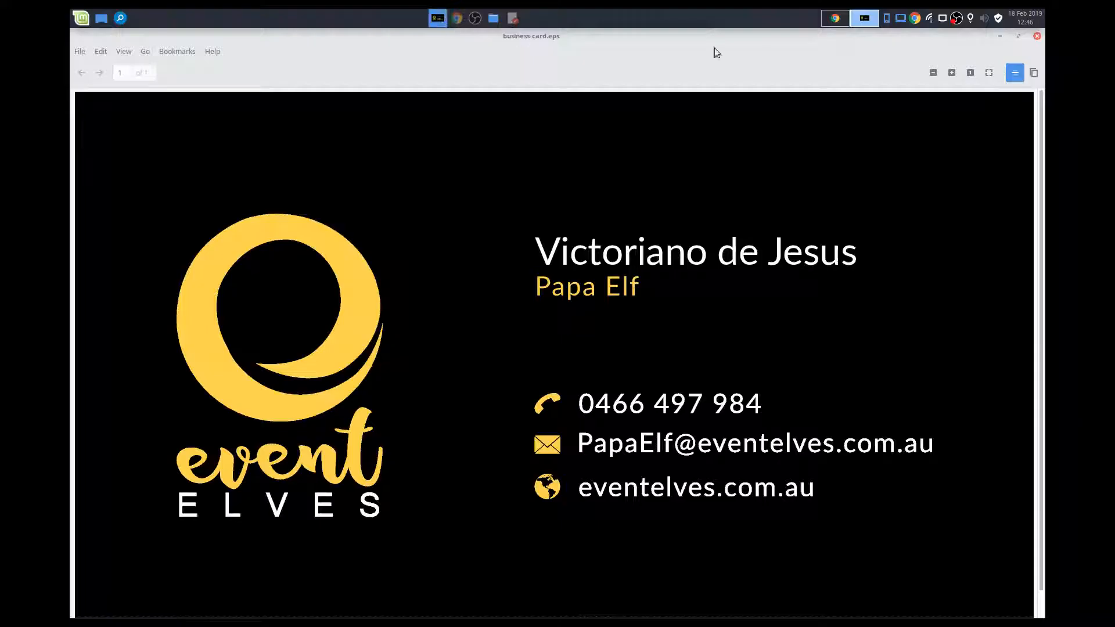
click(1037, 36)
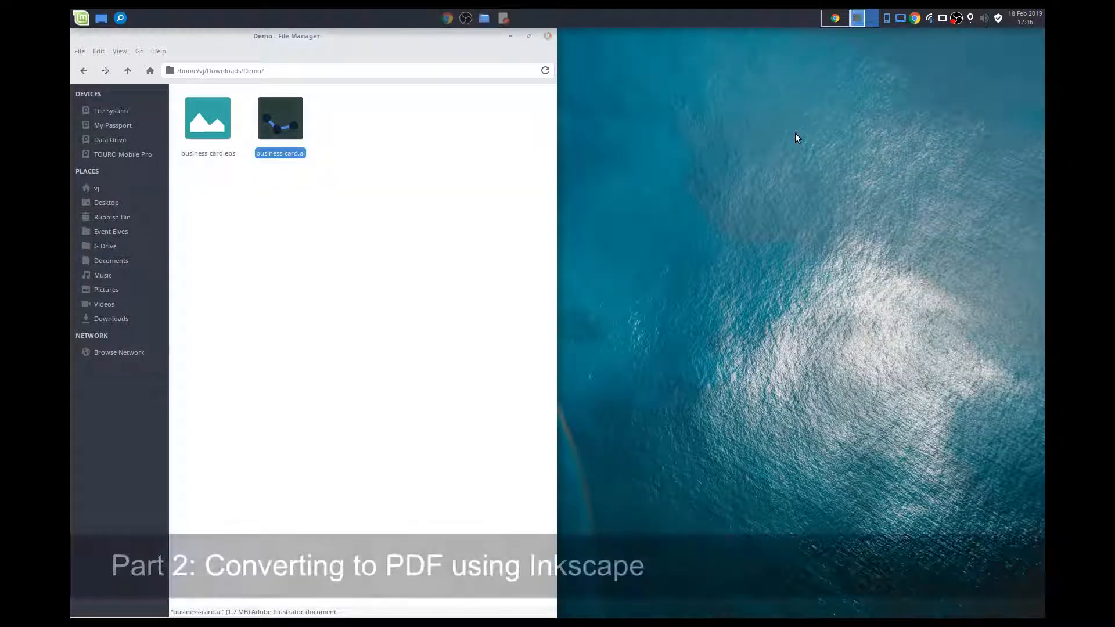
click(429, 185)
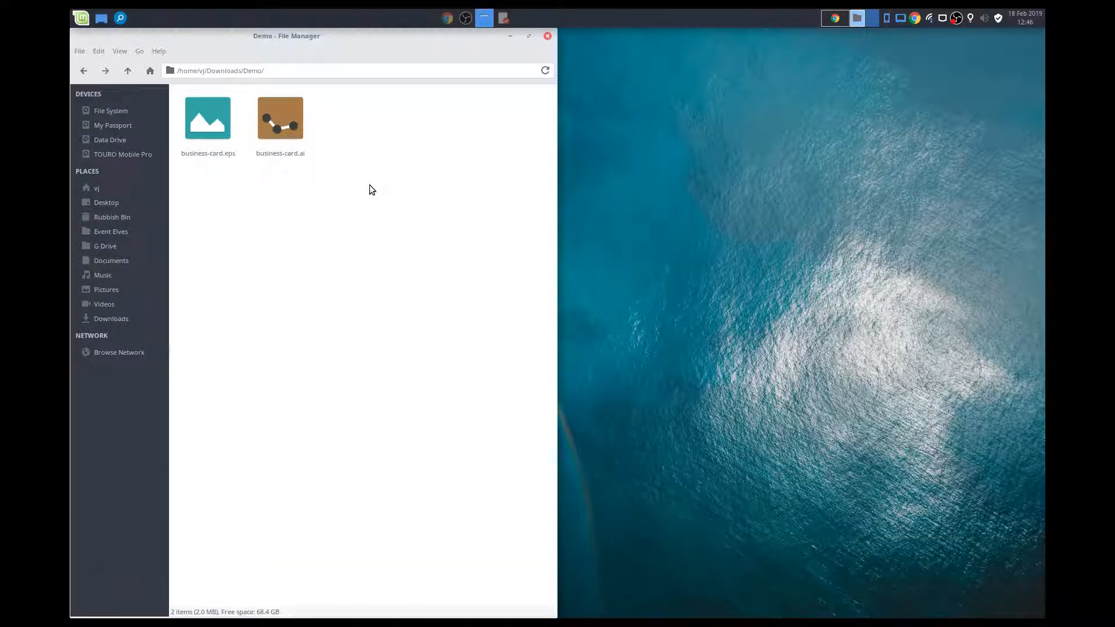
- Launch Inkscape and place its window beside the file manager, filling the free half of the desktop
click(76, 24)
text(ink)
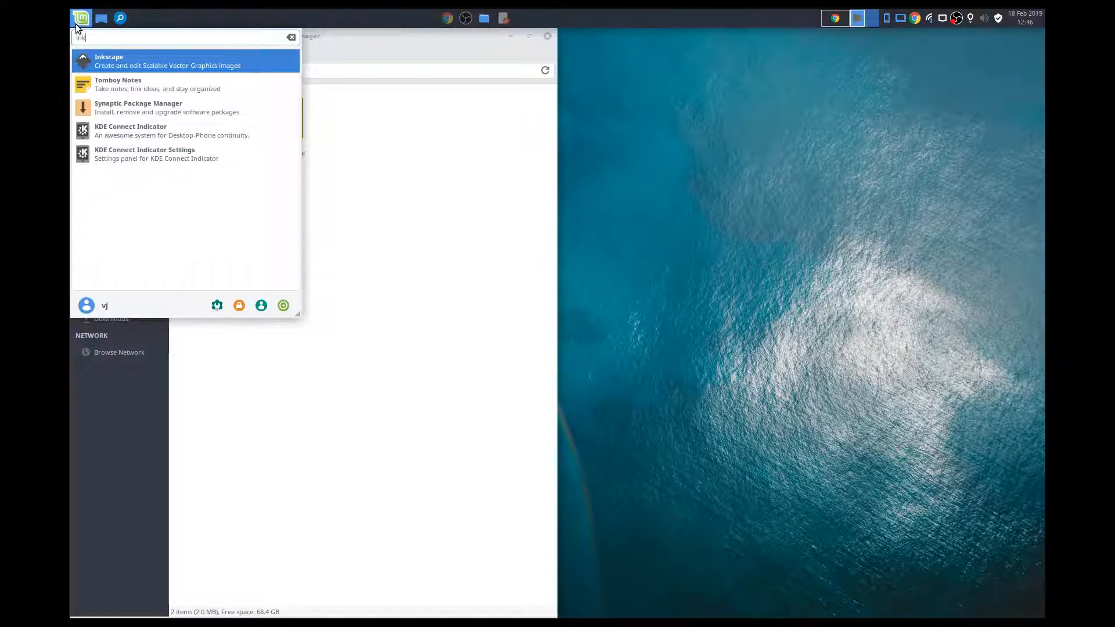
key(Return)
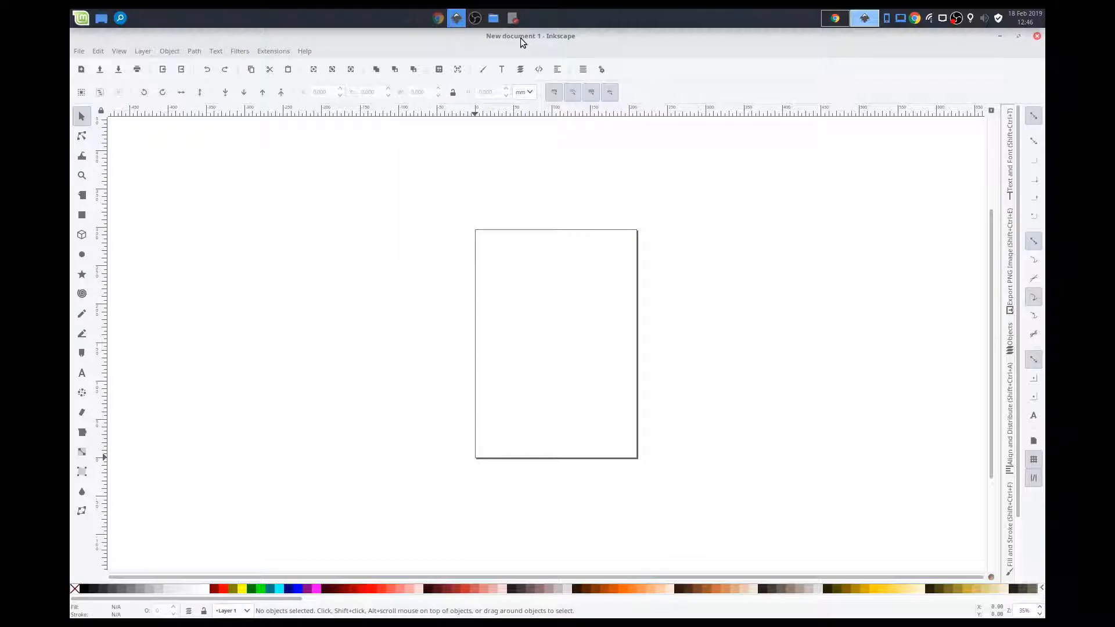
drag(521, 37, 1043, 259)
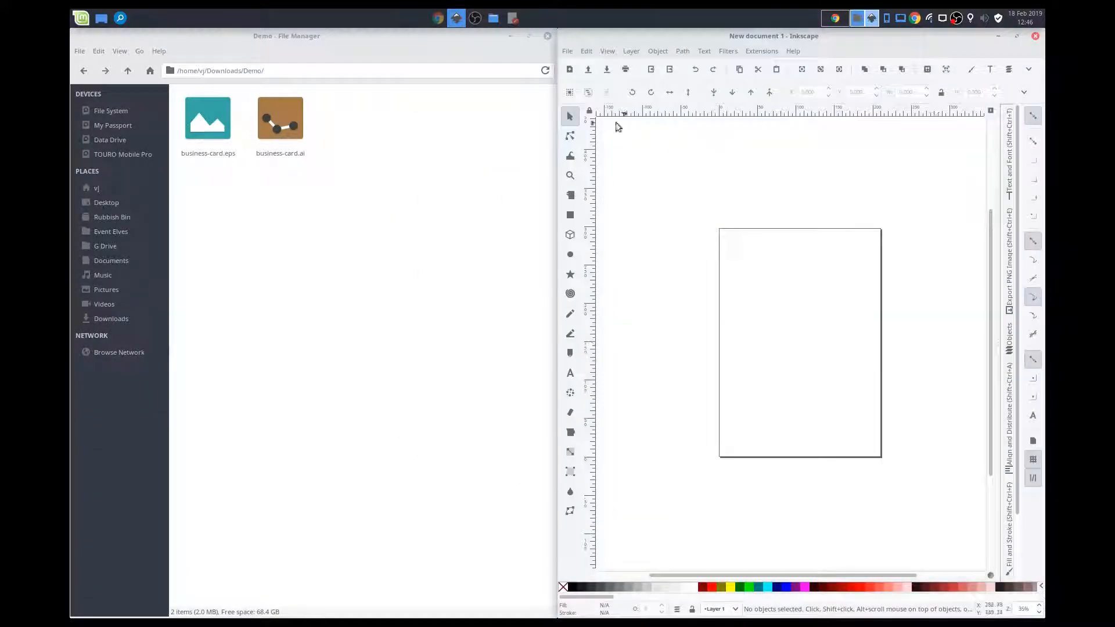
- Import business-card.eps from the Demo folder into the new Inkscape document using the Poppler/Cairo import option
click(568, 52)
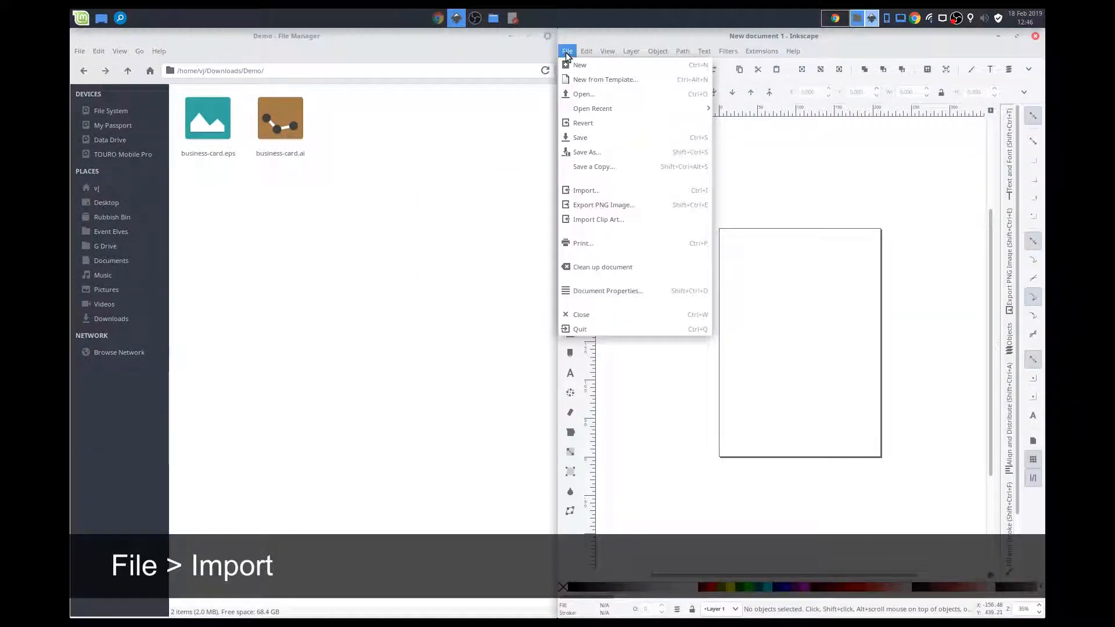
click(581, 192)
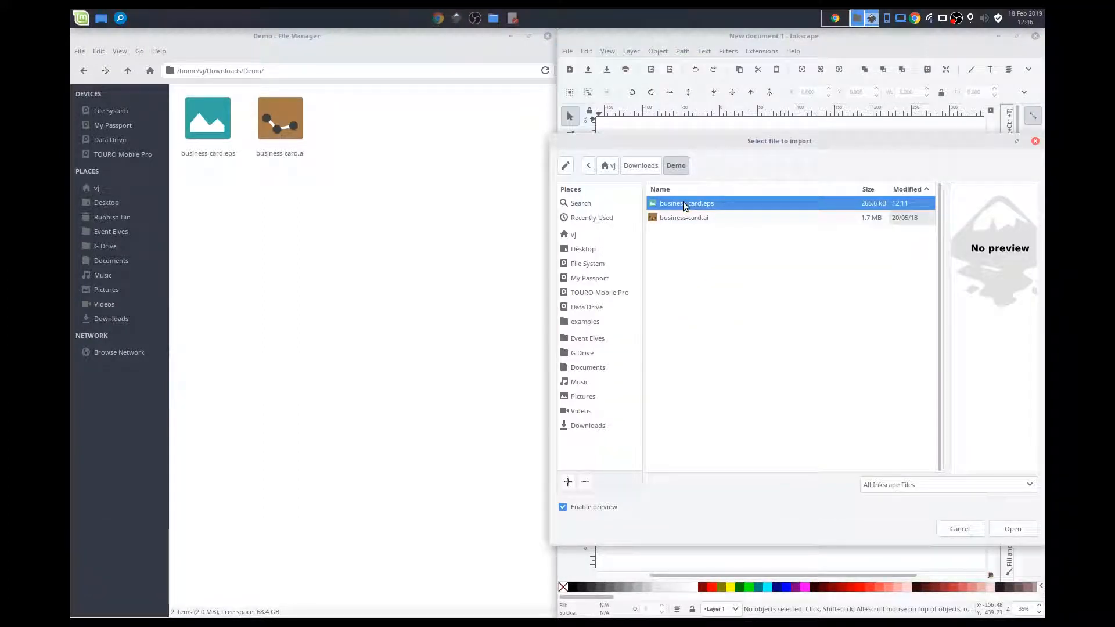
click(1011, 529)
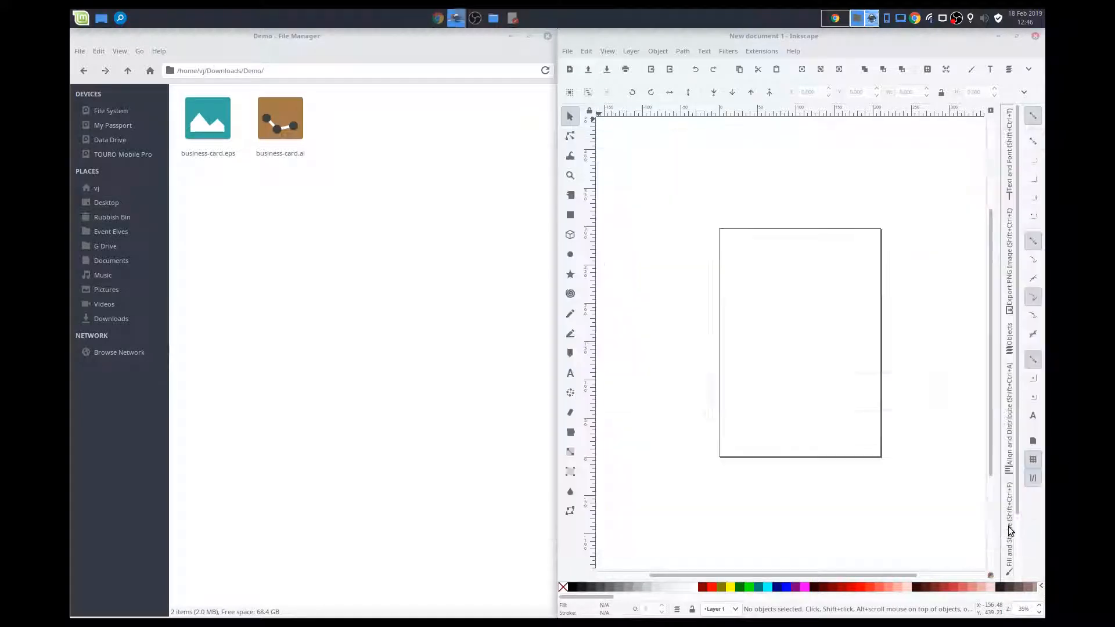
scroll(838, 360, down, 4)
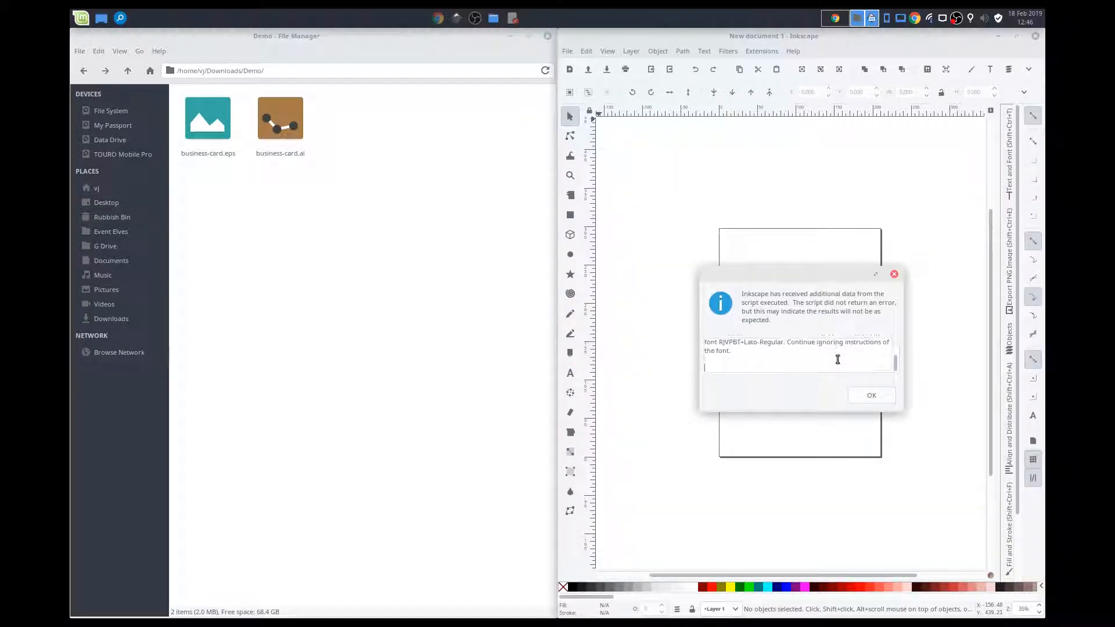
click(866, 396)
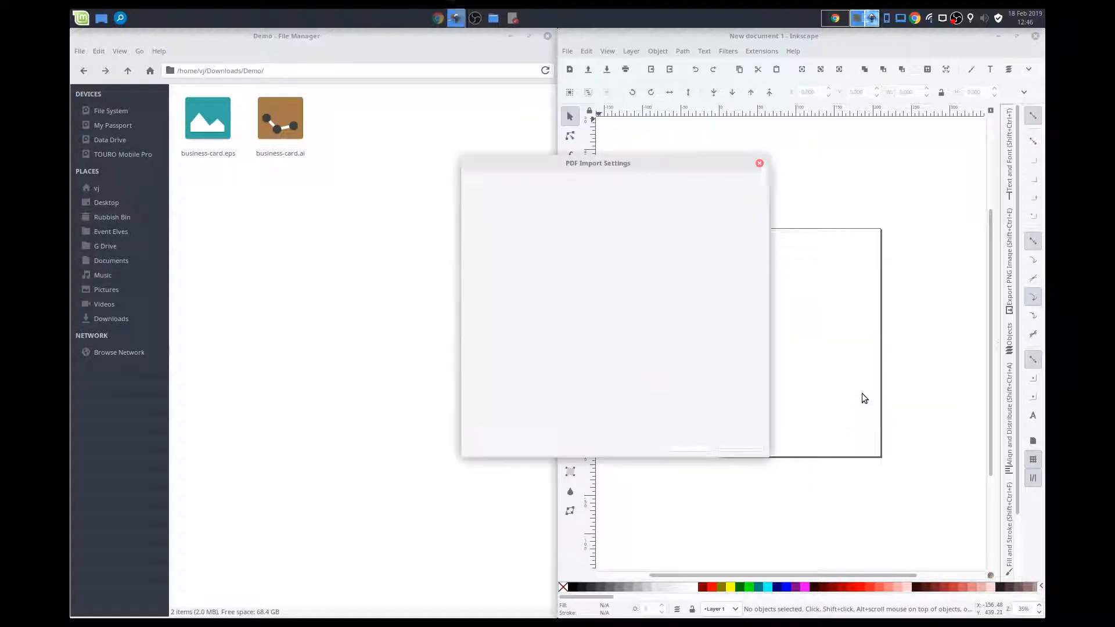
click(476, 253)
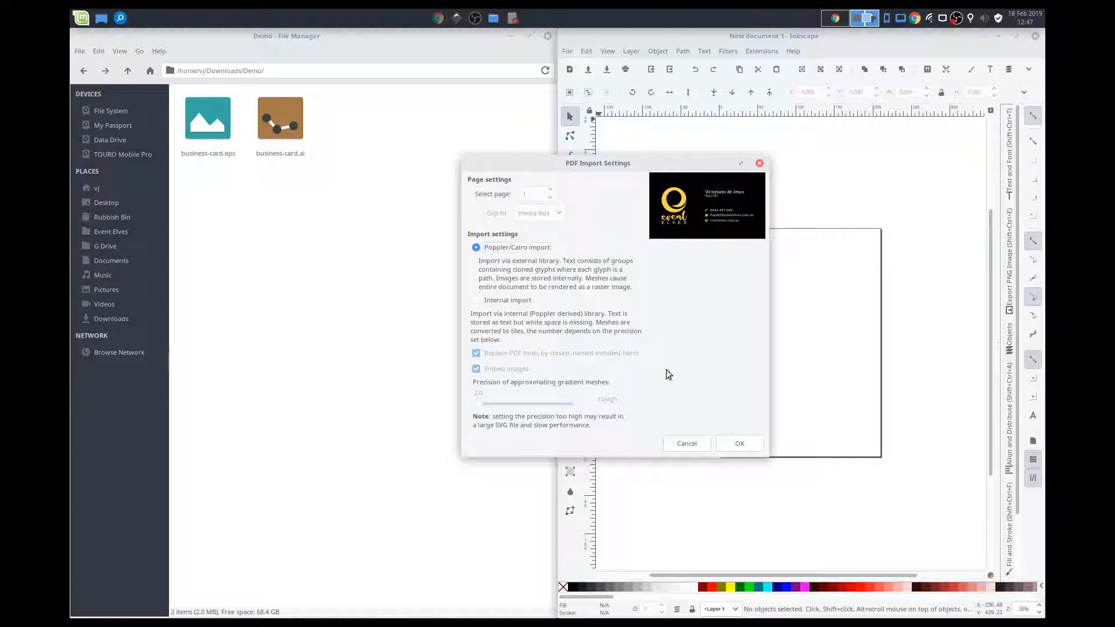
click(737, 443)
- Move the imported business card so it straddles the left edge of the page, and deselect it
drag(730, 447, 684, 269)
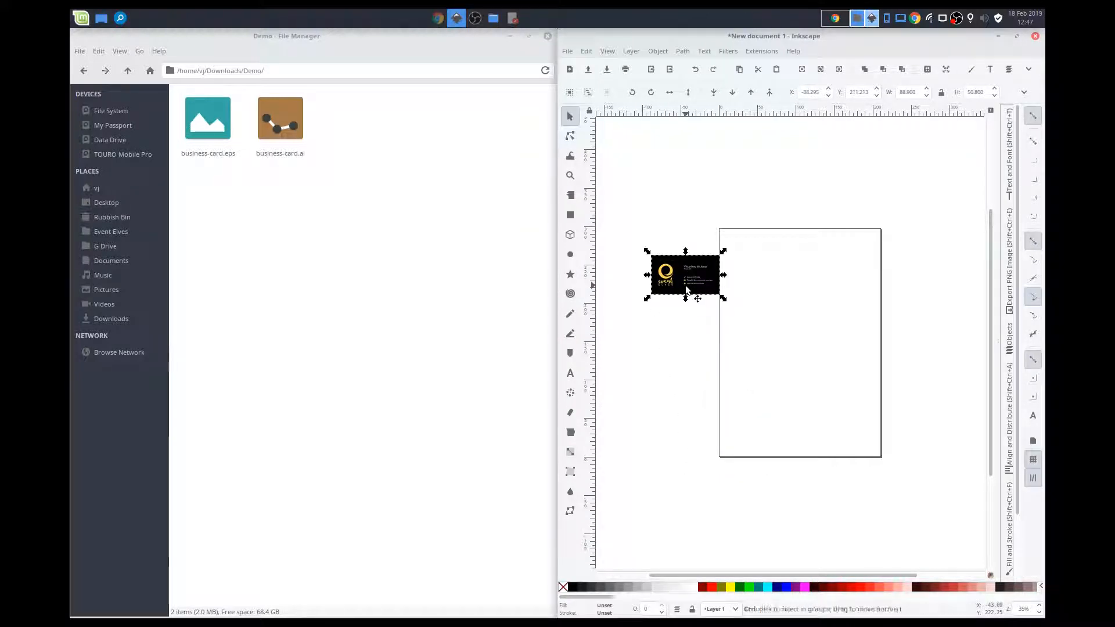
ctrl+scroll(689, 288, up, 4)
drag(686, 290, 762, 310)
click(761, 395)
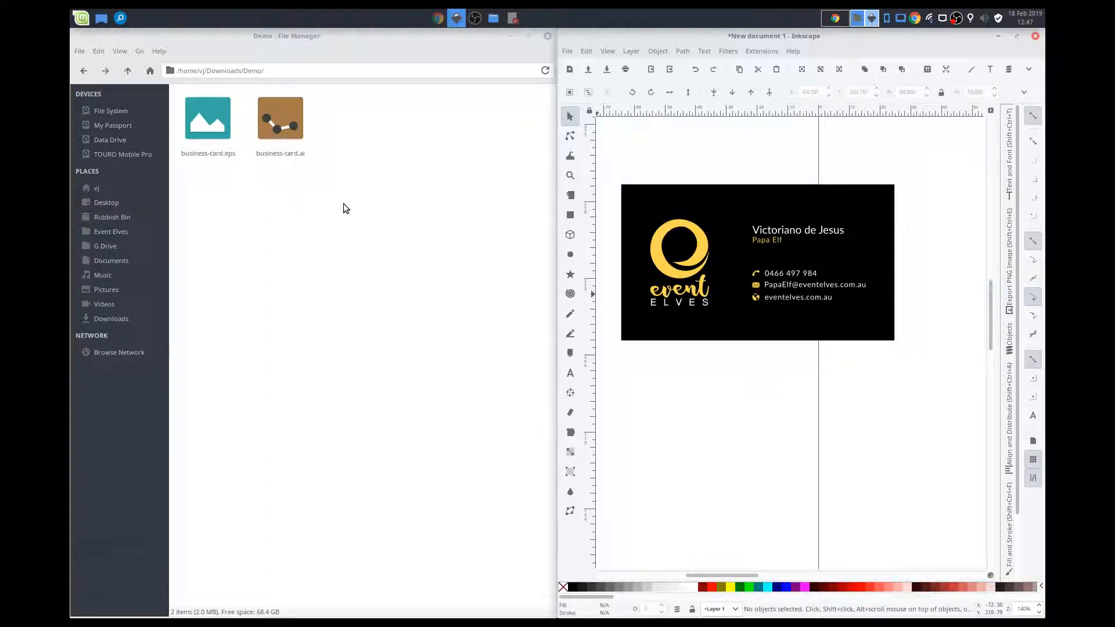
- Bring business-card.ai from the file manager into the Inkscape drawing with Poppler/Cairo import, and position it below the first card
click(292, 139)
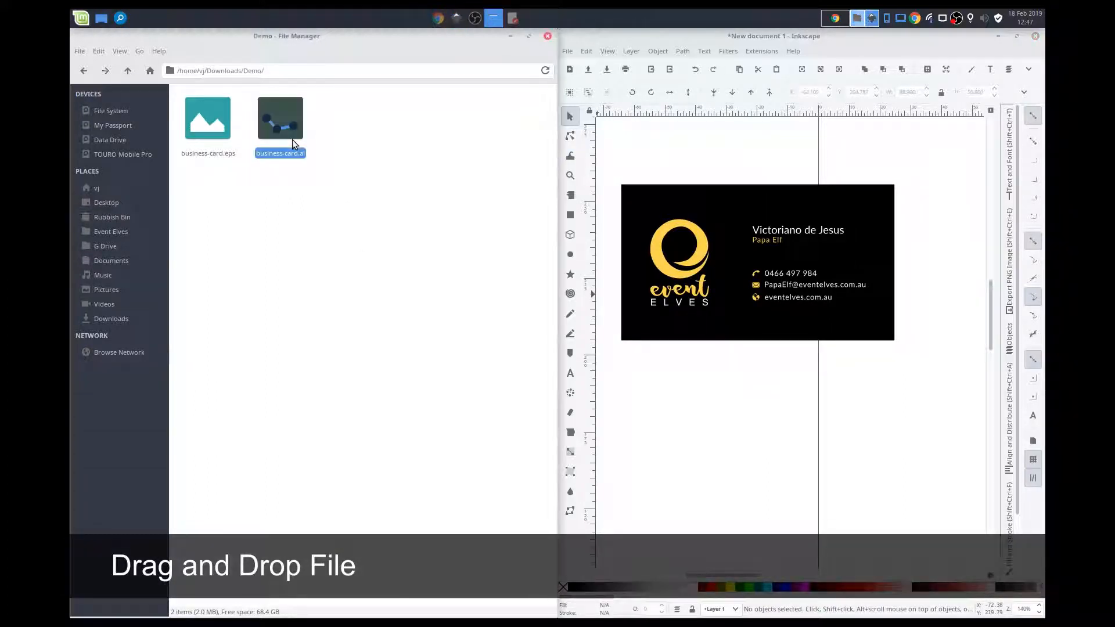
drag(286, 128, 743, 404)
click(477, 248)
click(746, 445)
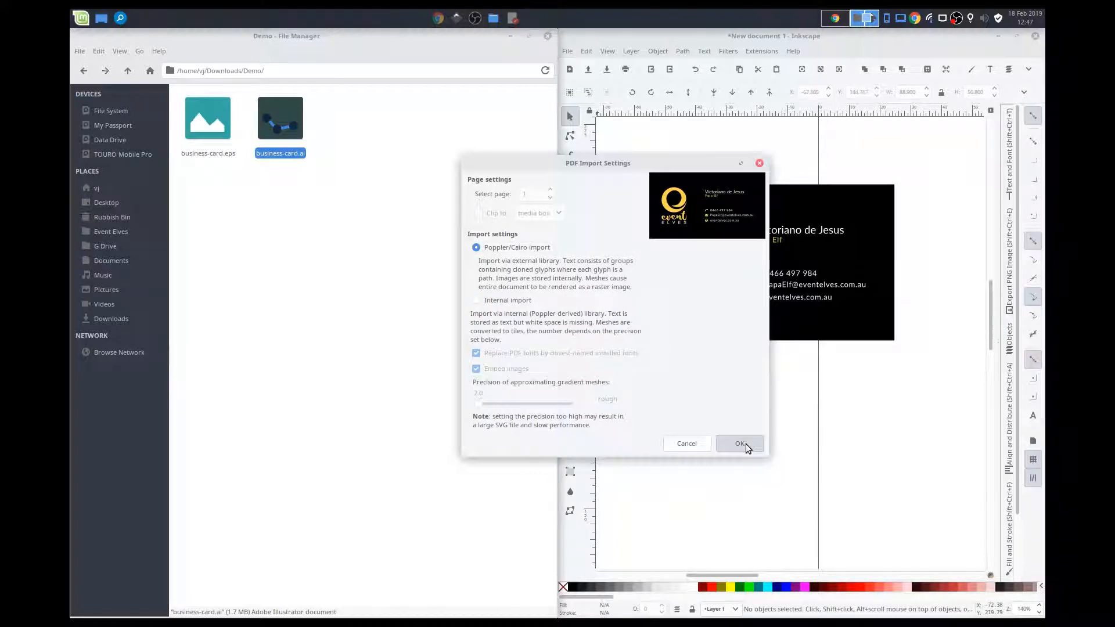
drag(761, 441, 776, 439)
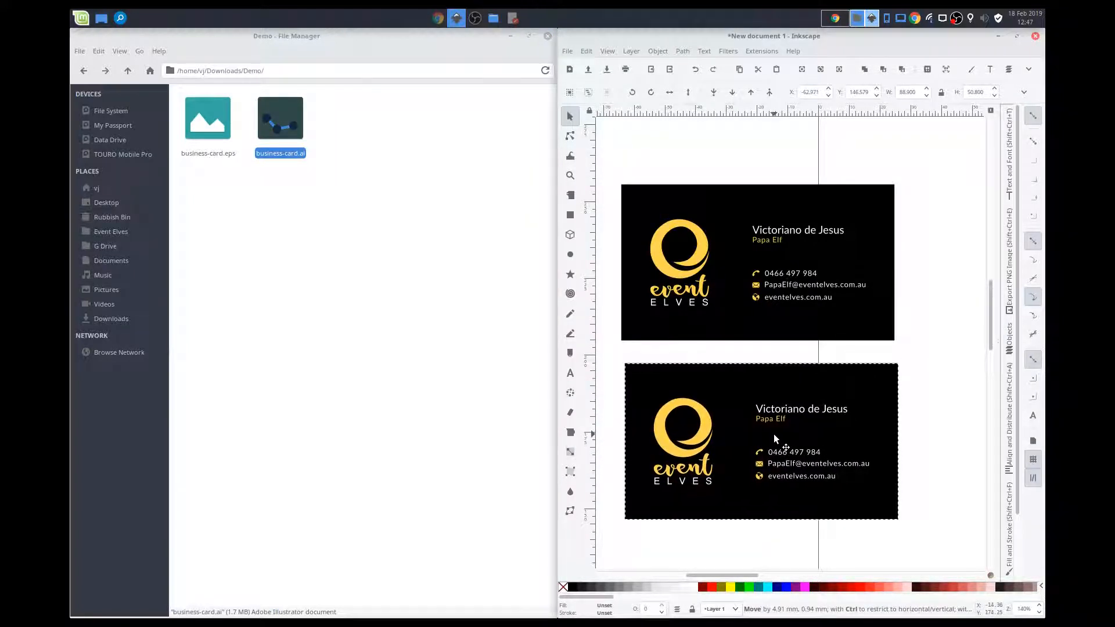
- Nudge the lower business card slightly and delete the upper card imported from the EPS file
click(909, 302)
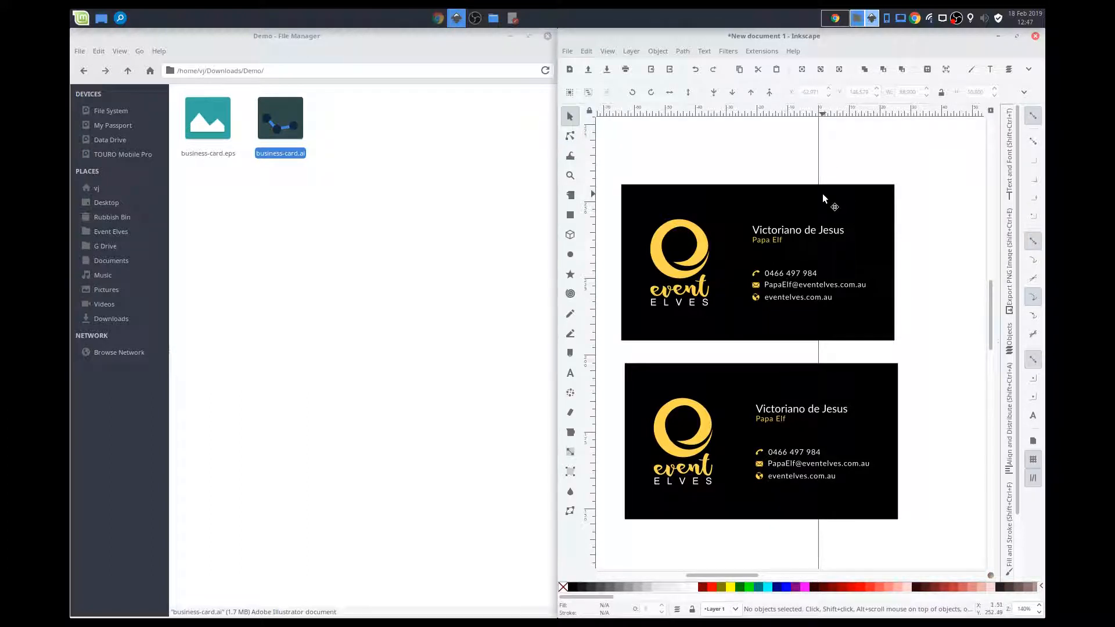
drag(800, 390, 797, 389)
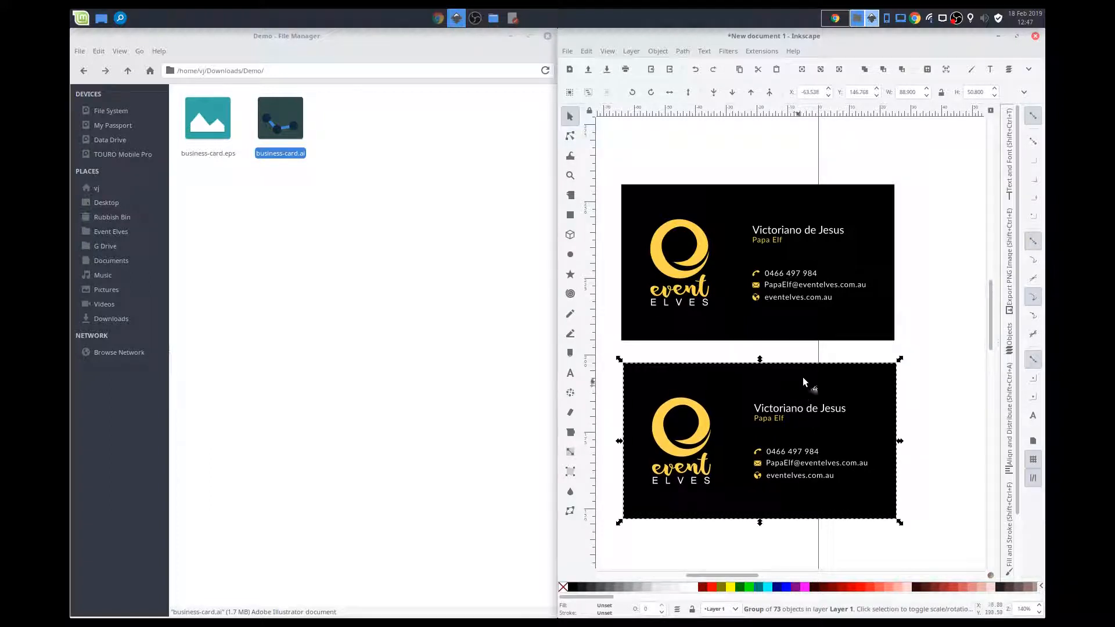
click(911, 286)
click(772, 271)
key(Delete)
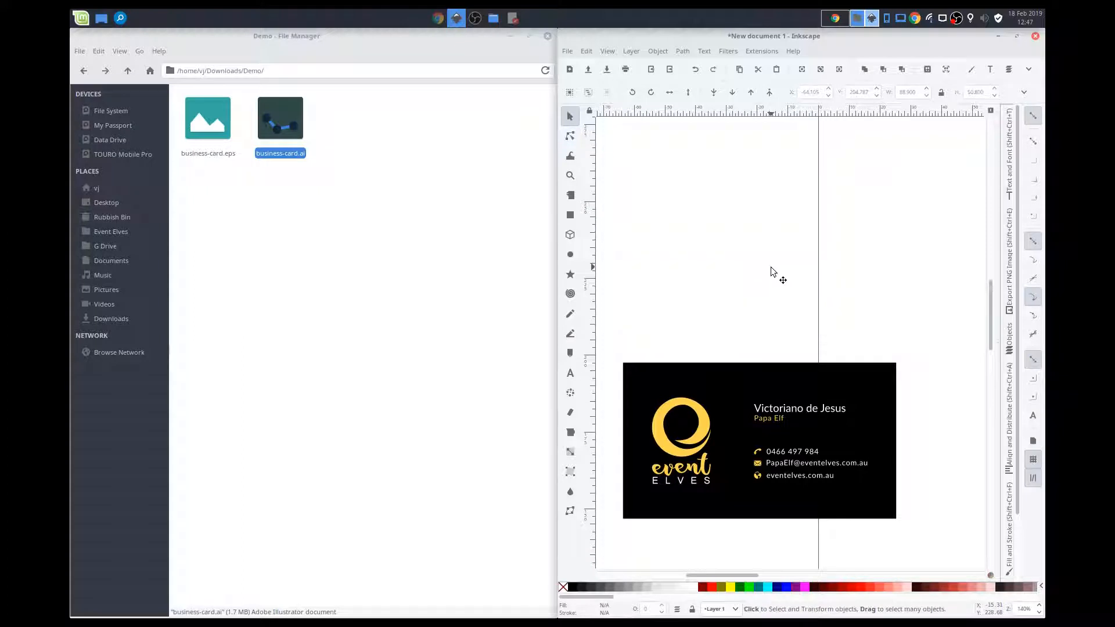
- Maximize the Inkscape window and move the remaining card to about X -40.5 mm, Y 184.6 mm
click(1018, 36)
drag(607, 393, 663, 294)
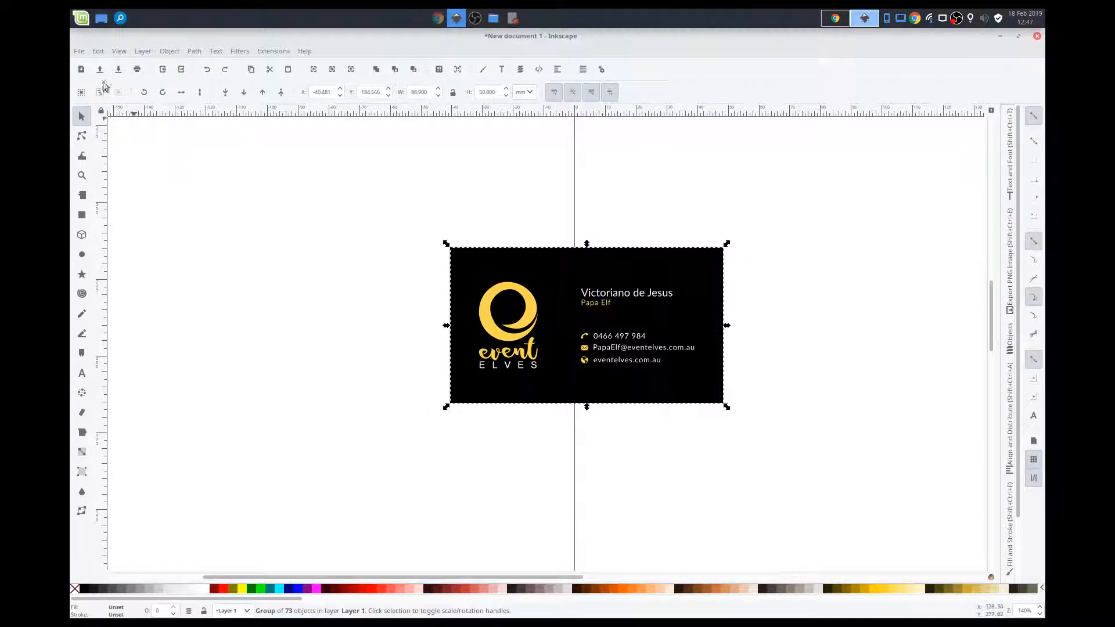
click(77, 51)
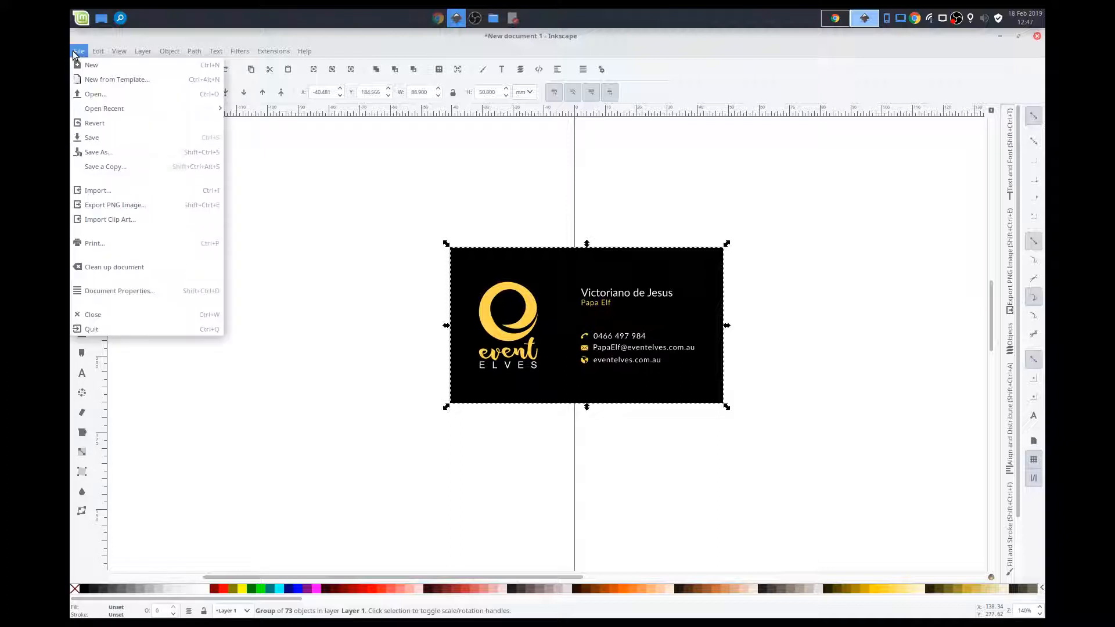
click(135, 293)
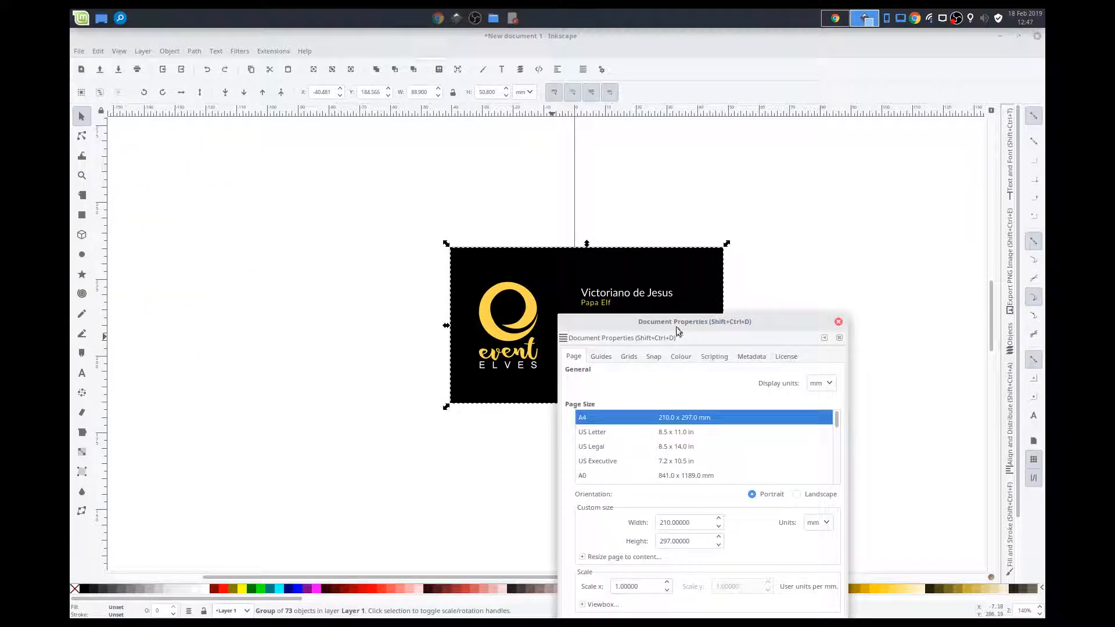
drag(678, 323, 854, 163)
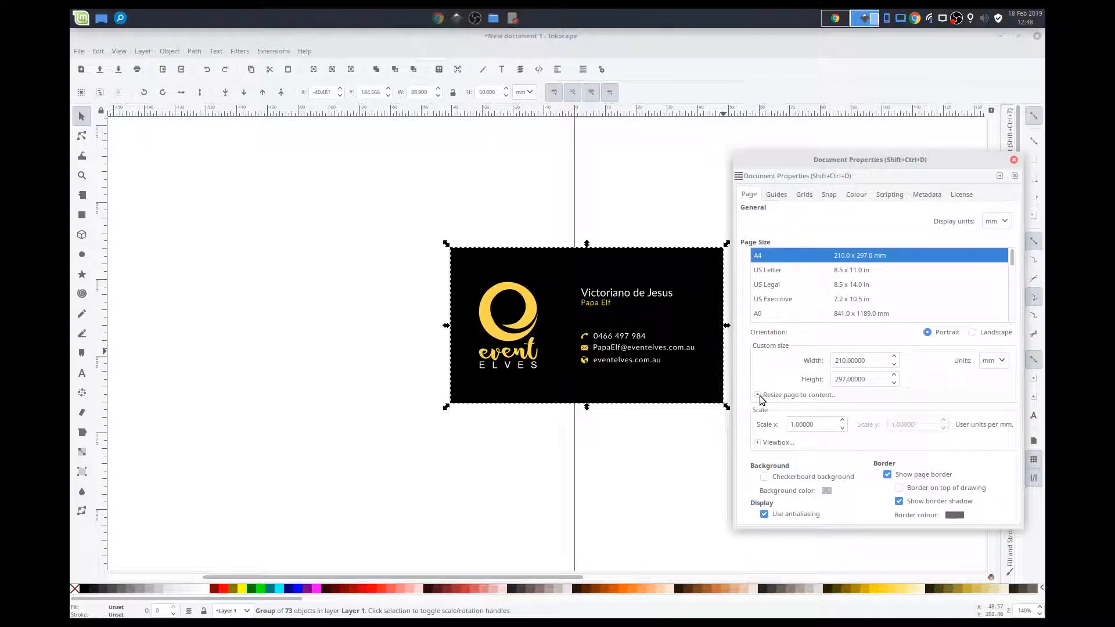
click(1014, 159)
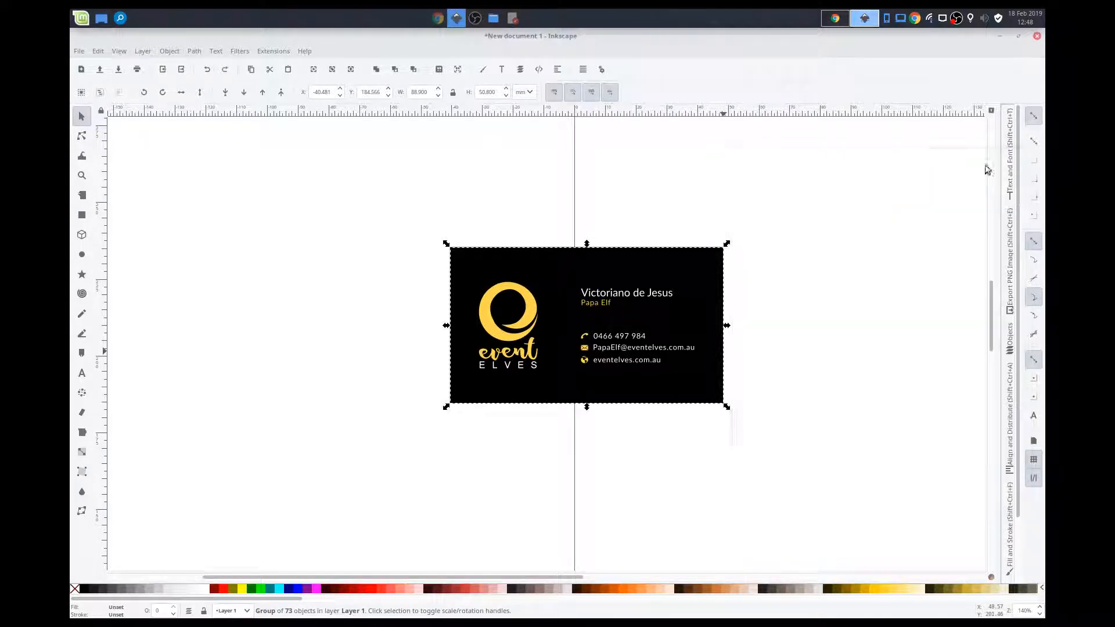
- Resize the page to the selected business card through Document Properties with zero margins, and deselect the card
click(79, 52)
click(145, 290)
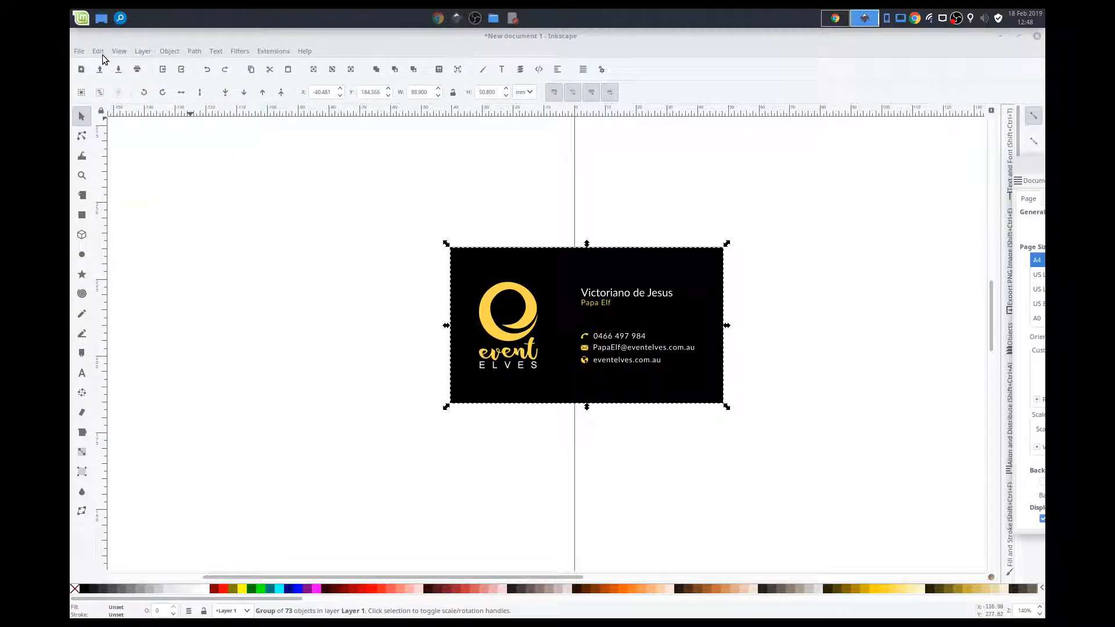
drag(1027, 163, 712, 133)
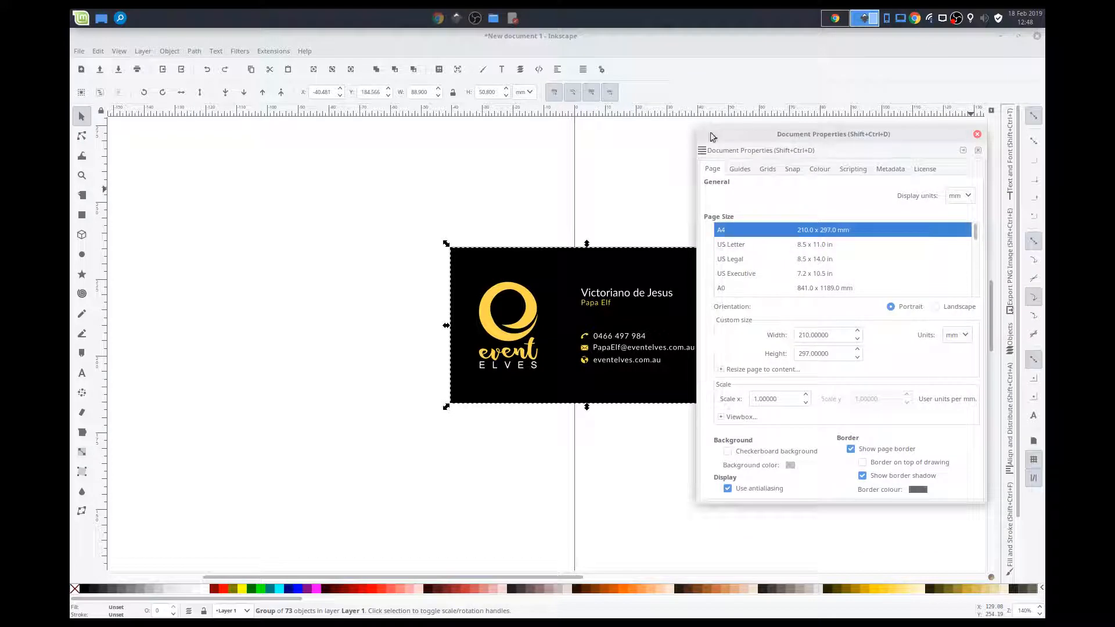
click(721, 369)
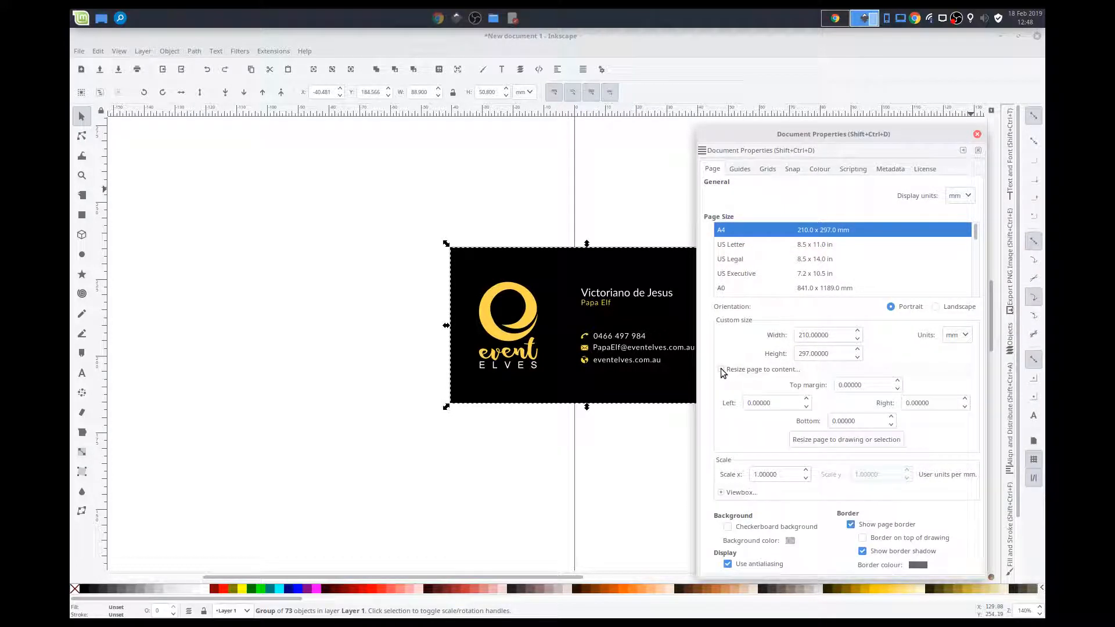
click(803, 443)
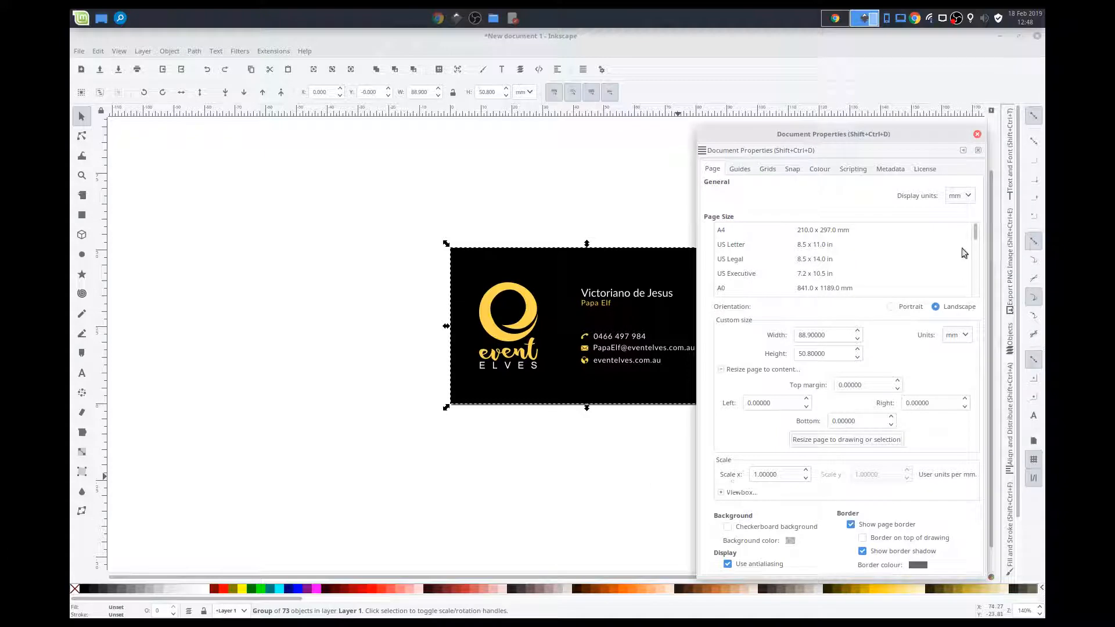
click(978, 134)
click(581, 191)
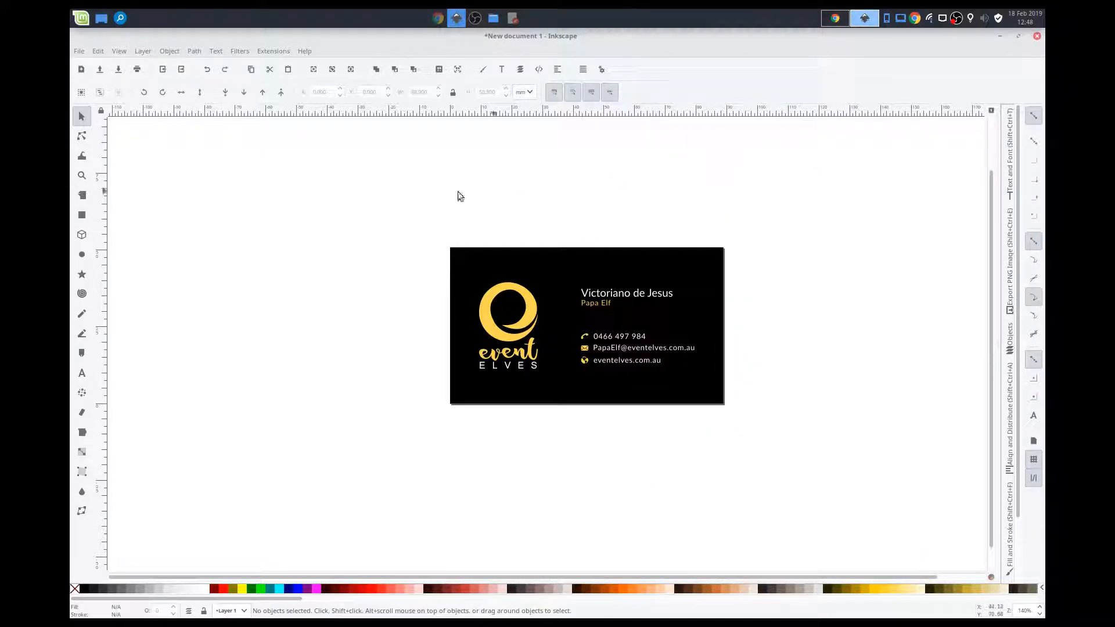
- Start saving the drawing in the Downloads/Demo folder as i-business-card.pdf in Portable Document Format
click(78, 51)
click(104, 152)
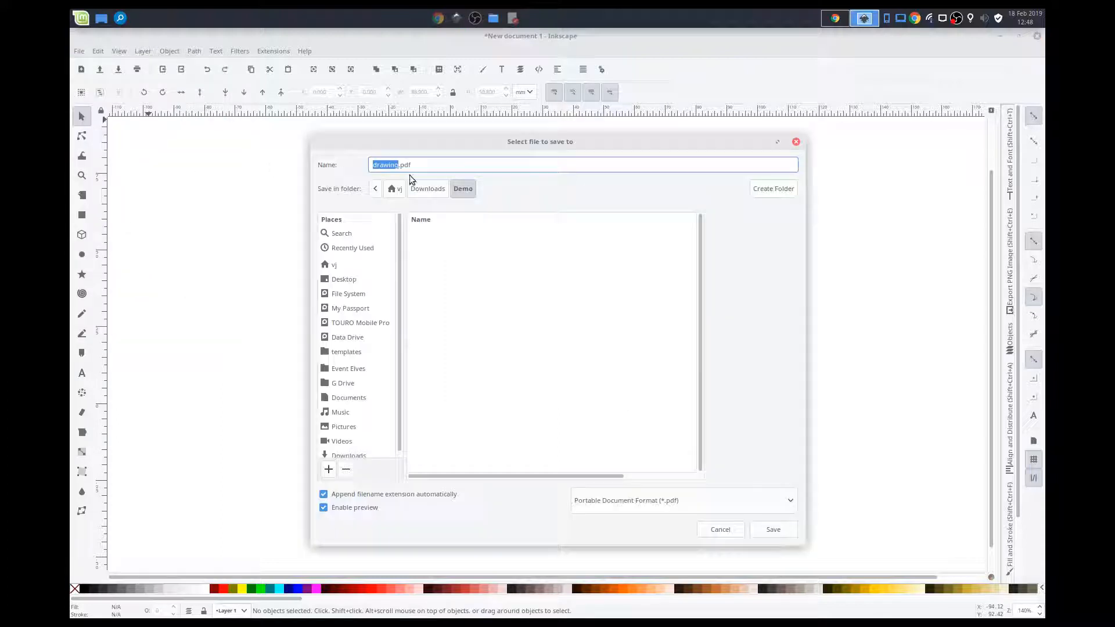
click(389, 167)
key(BackSpace)
key(BackSpace)
key(BackSpace)
key(BackSpace)
key(BackSpace)
key(BackSpace)
text(I-business)
text(-css)
click(714, 504)
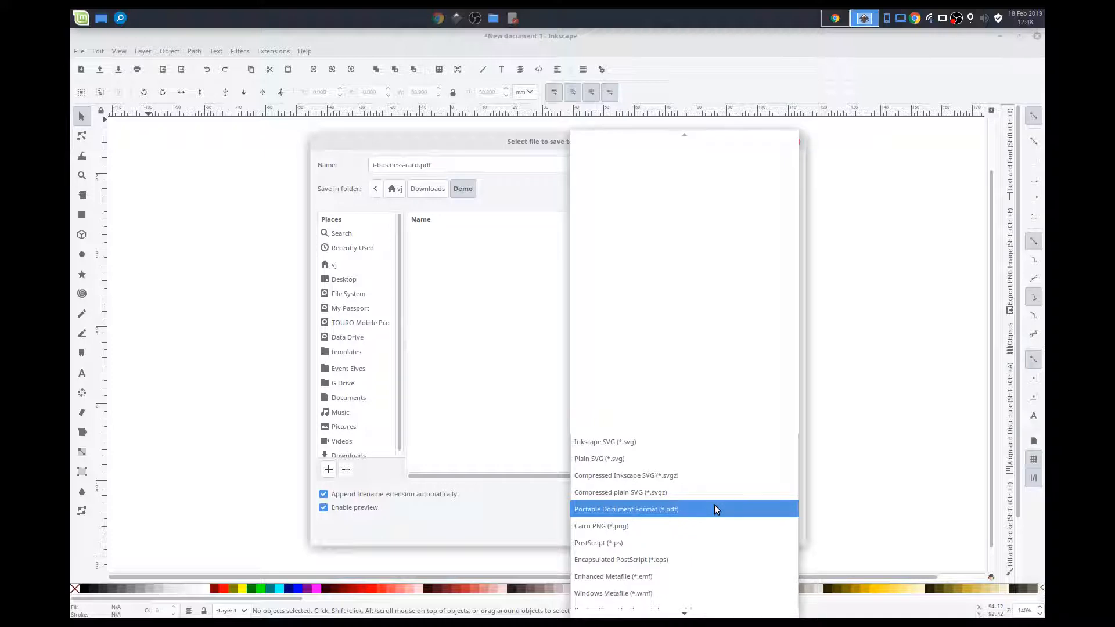
click(715, 509)
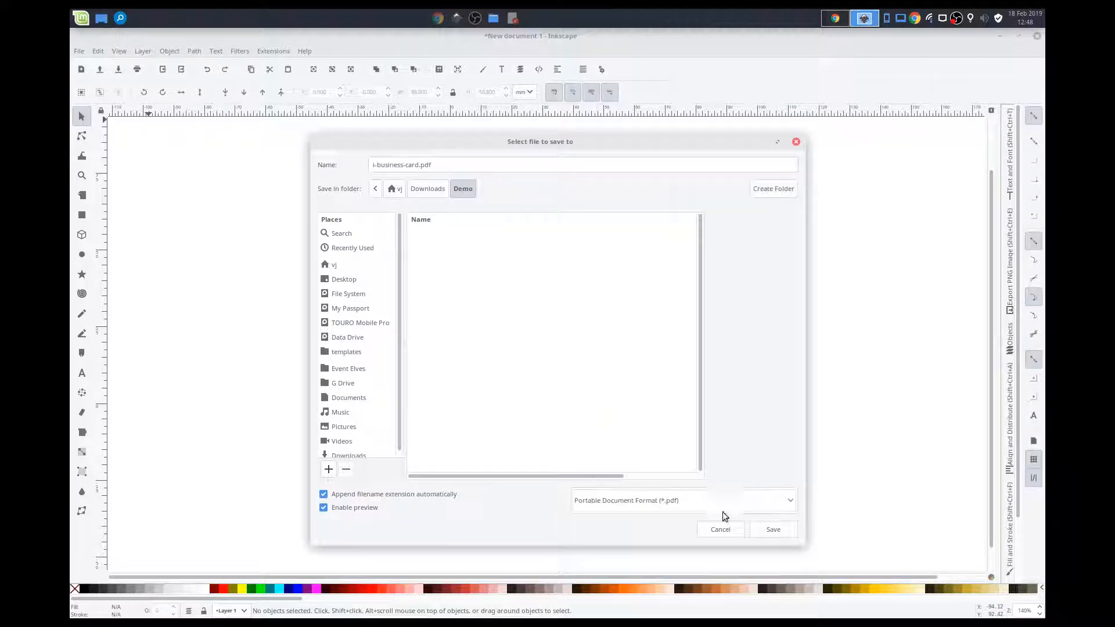
- Save the PDF as version 1.5 with text converted to paths, and close the document without saving it as Inkscape SVG
click(773, 526)
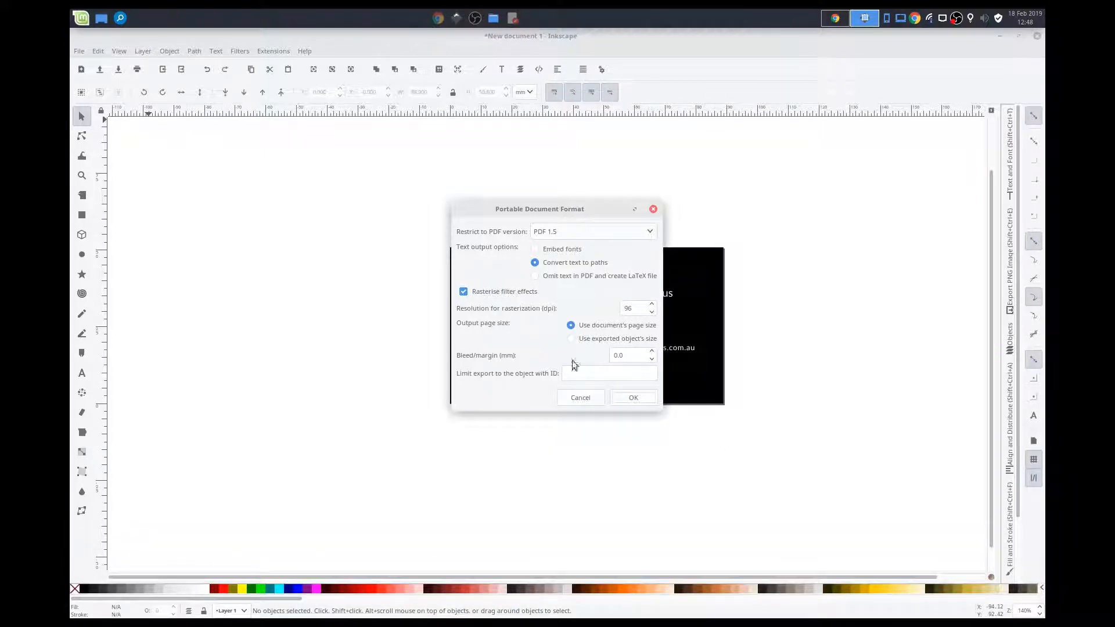
click(632, 399)
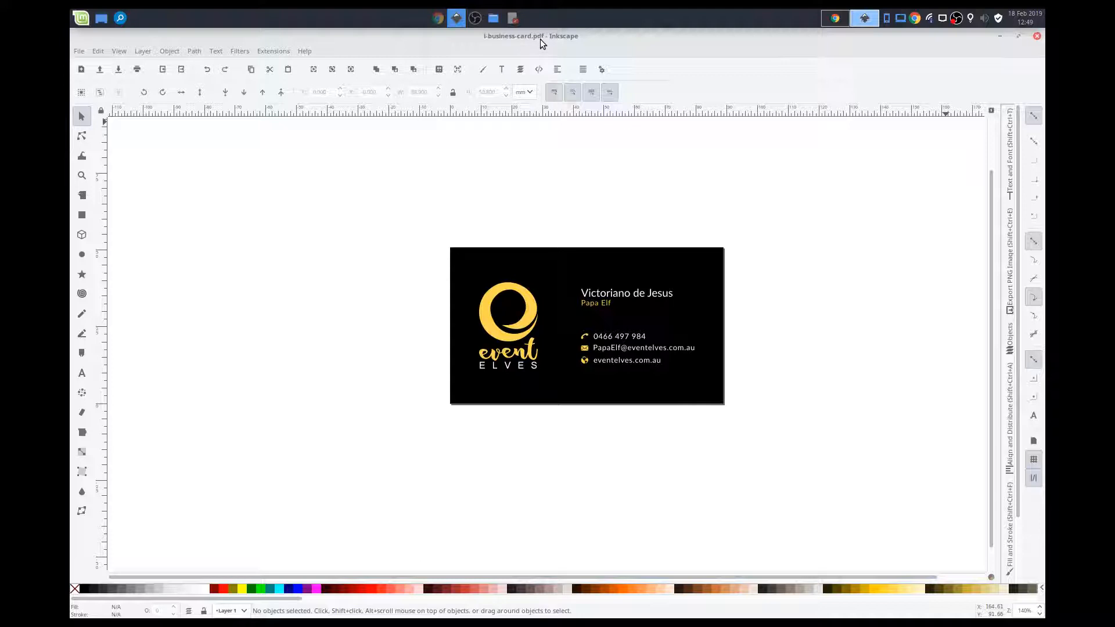
click(1036, 36)
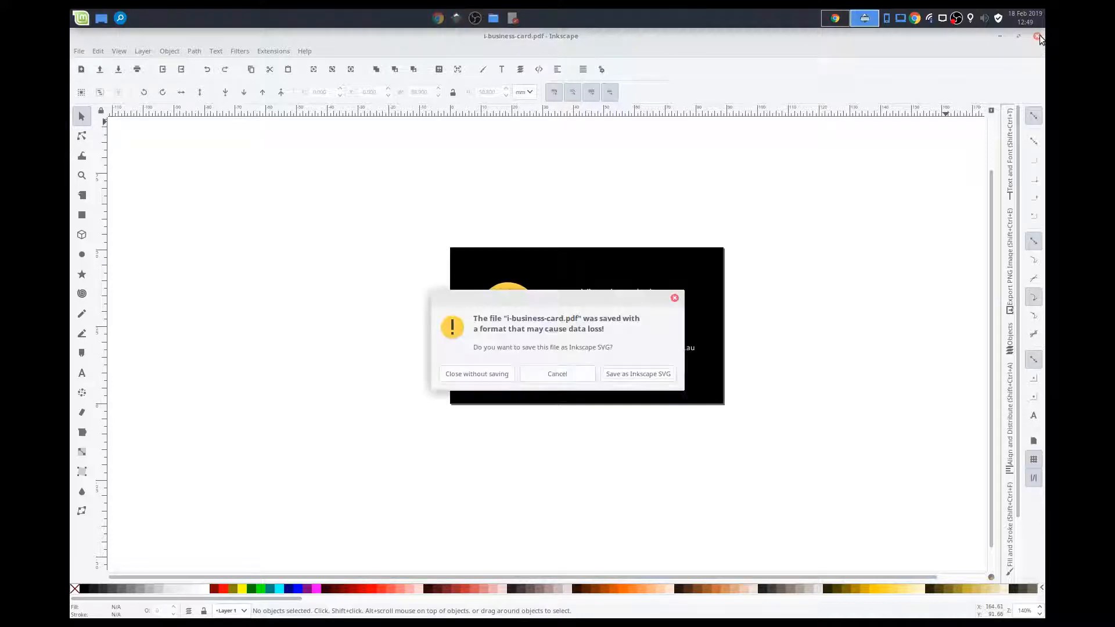
click(504, 373)
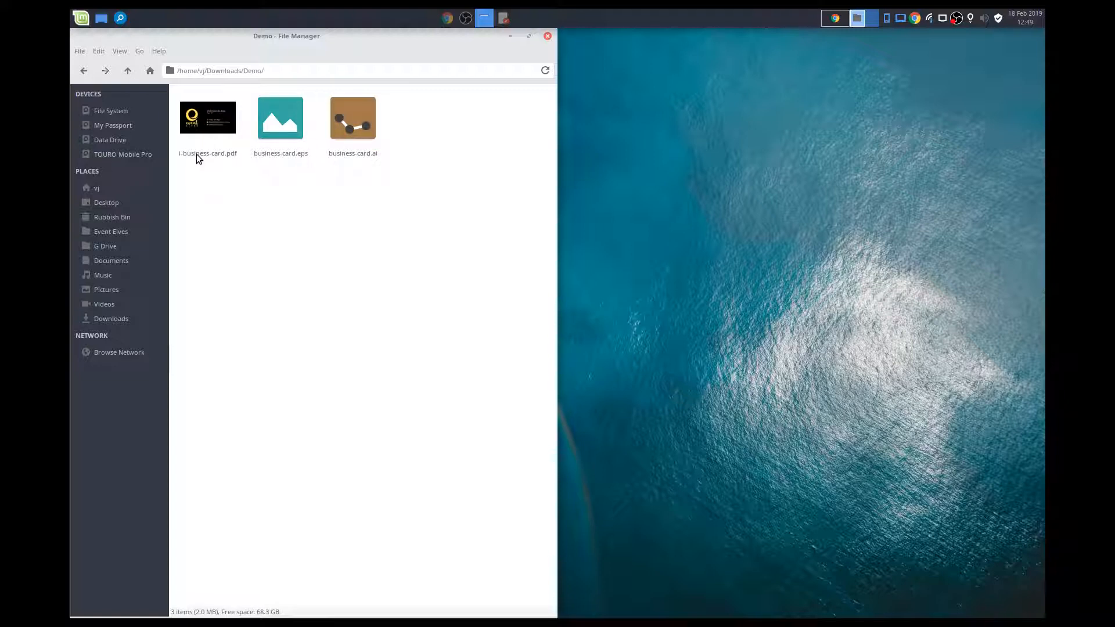
- Open i-business-card.pdf from the file manager, check the card in the document viewer, and close the viewer
double_click(198, 150)
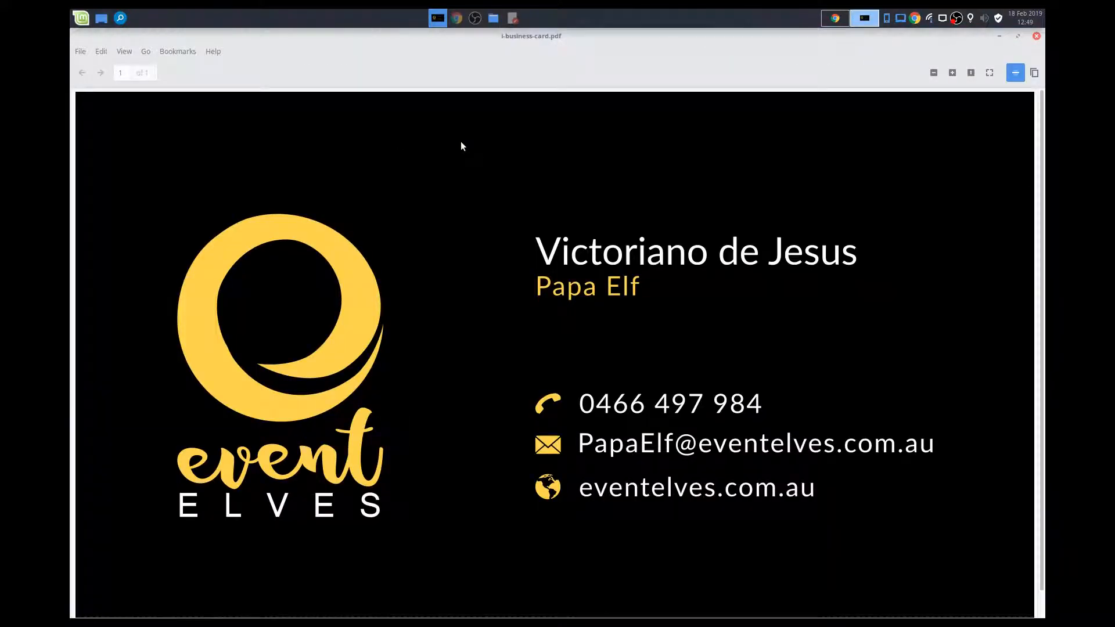
scroll(667, 243, down, 1)
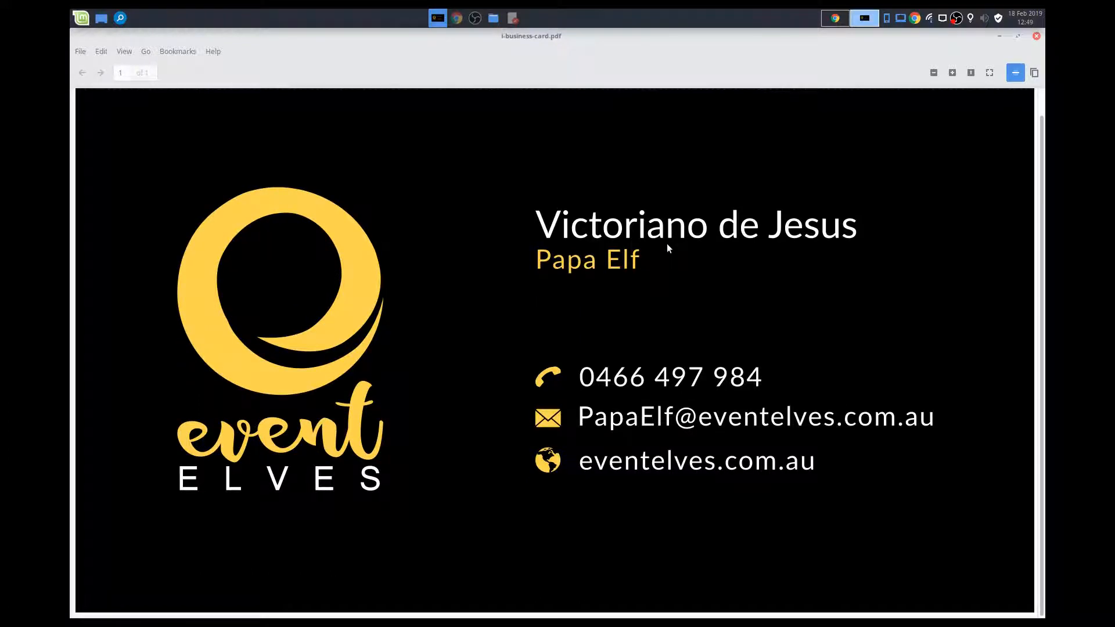
click(1037, 38)
- Delete i-business-card.pdf from the Demo folder
click(260, 283)
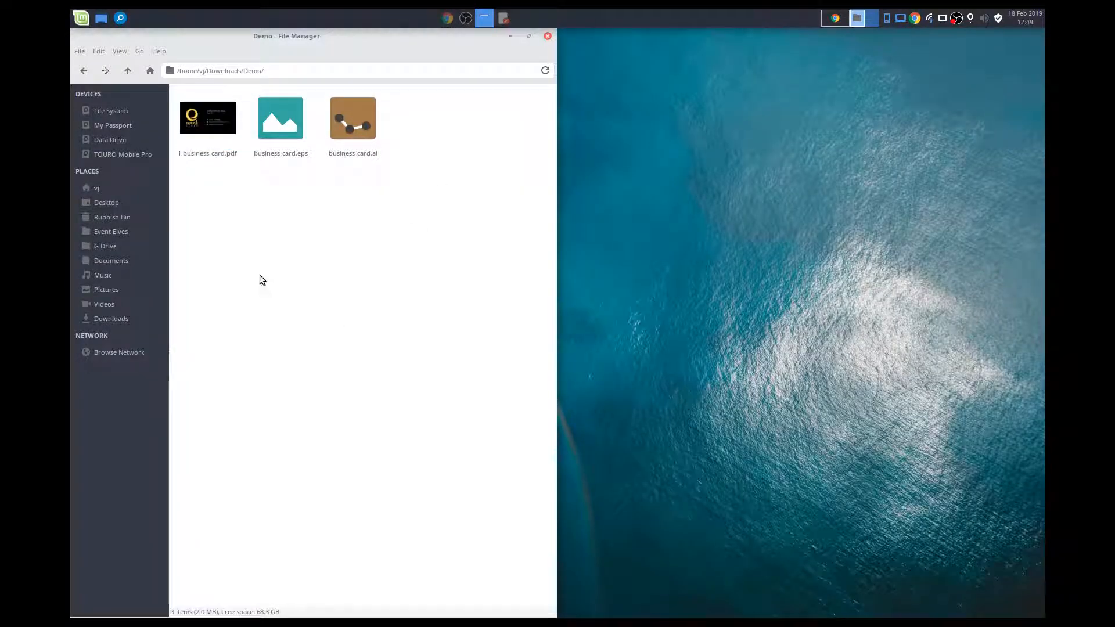
click(215, 126)
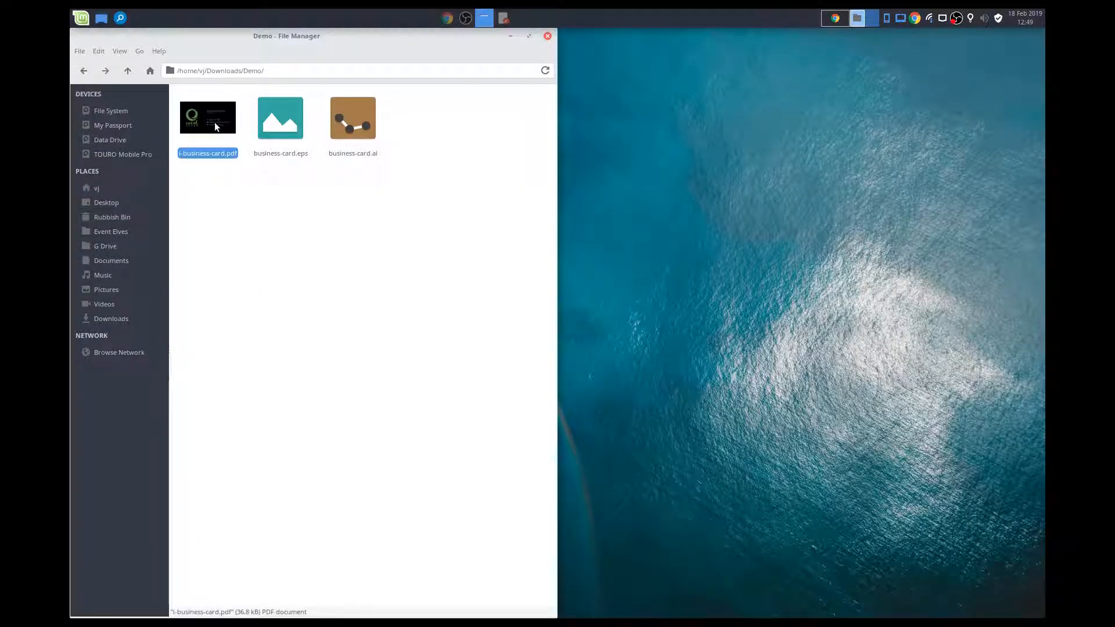
key(Delete)
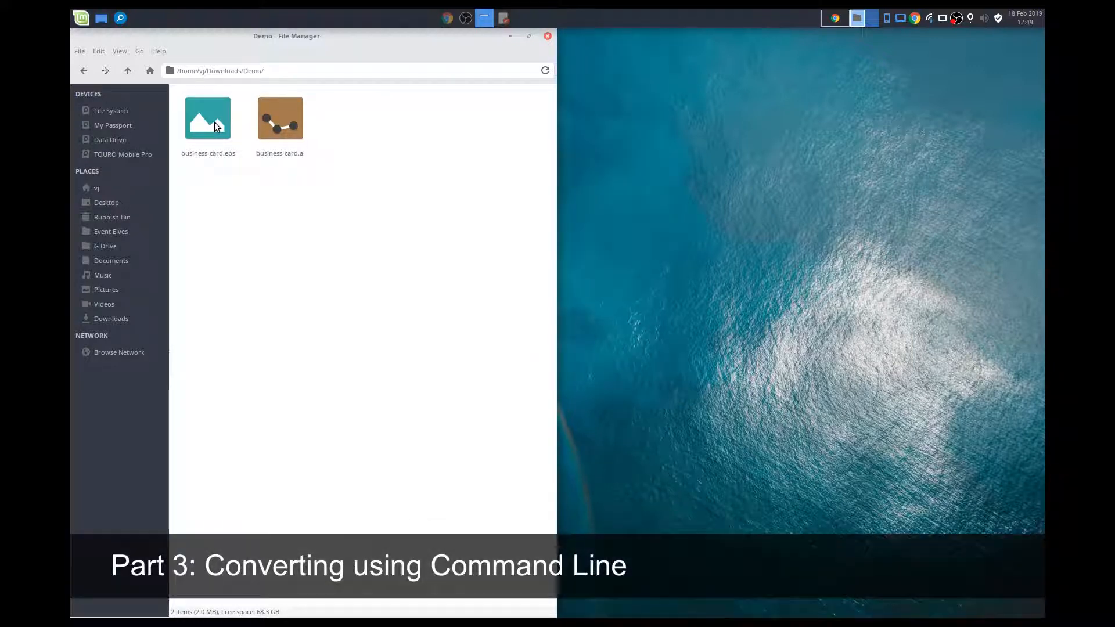
- Open a terminal in the Demo folder and move its window clear of the file manager
right_click(377, 192)
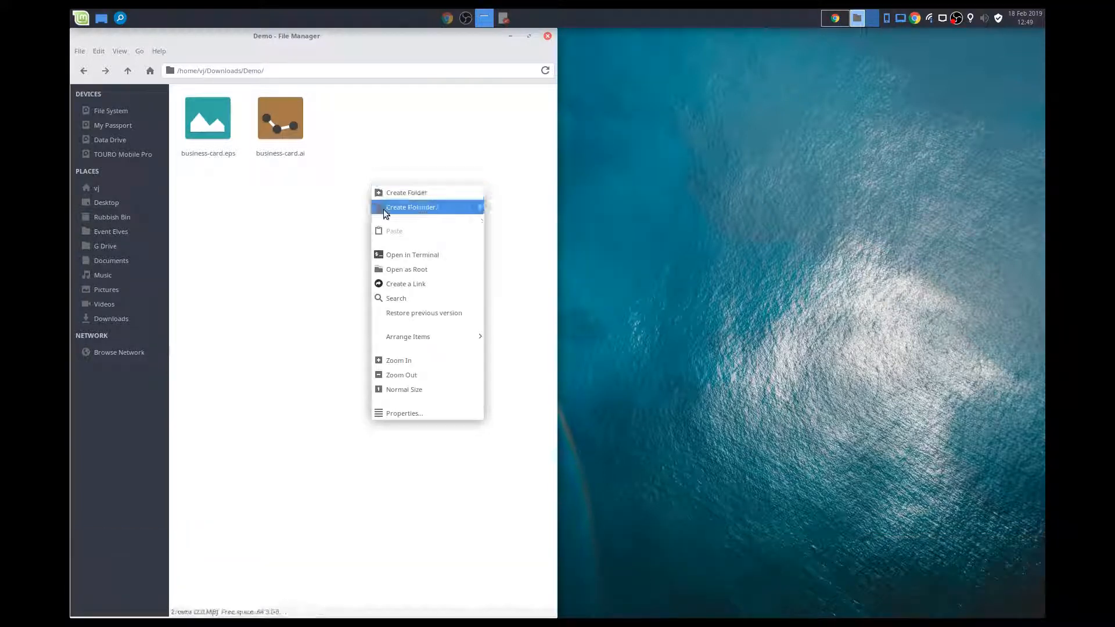
click(398, 256)
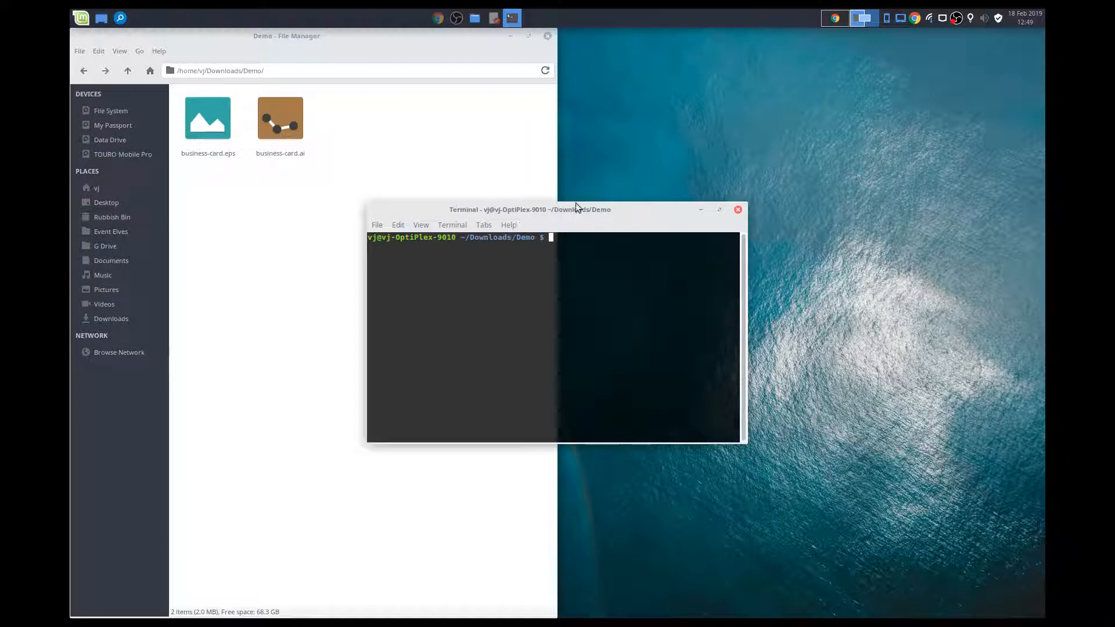
drag(577, 208, 824, 111)
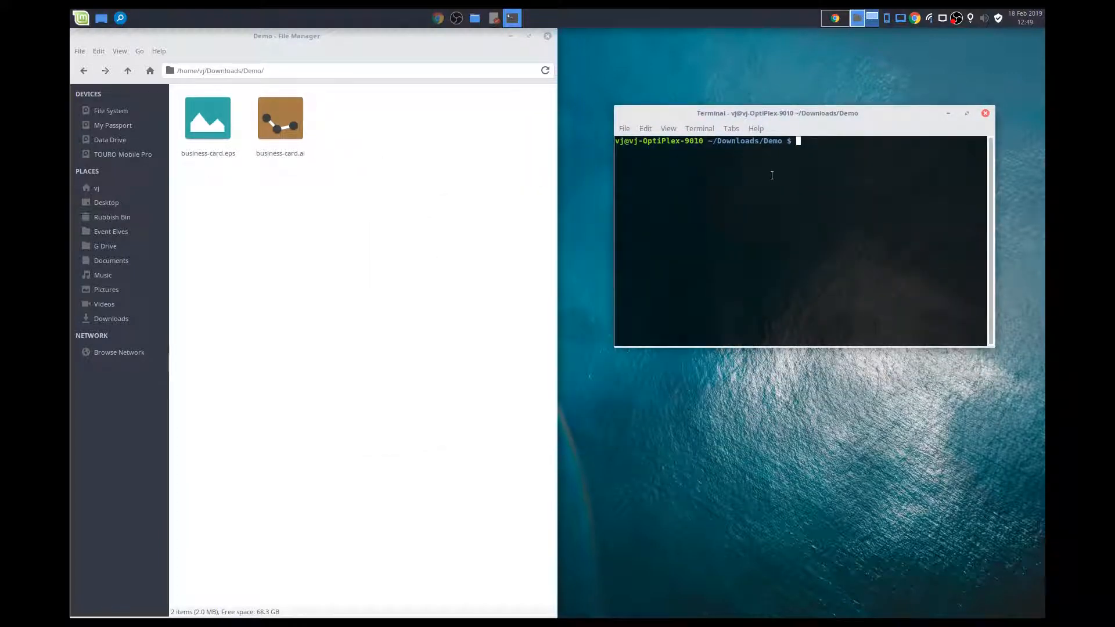
- Switch to Chrome, place the EPS and AI conversion article beside the terminal, and find its EPS to PDF Conversion section
click(442, 21)
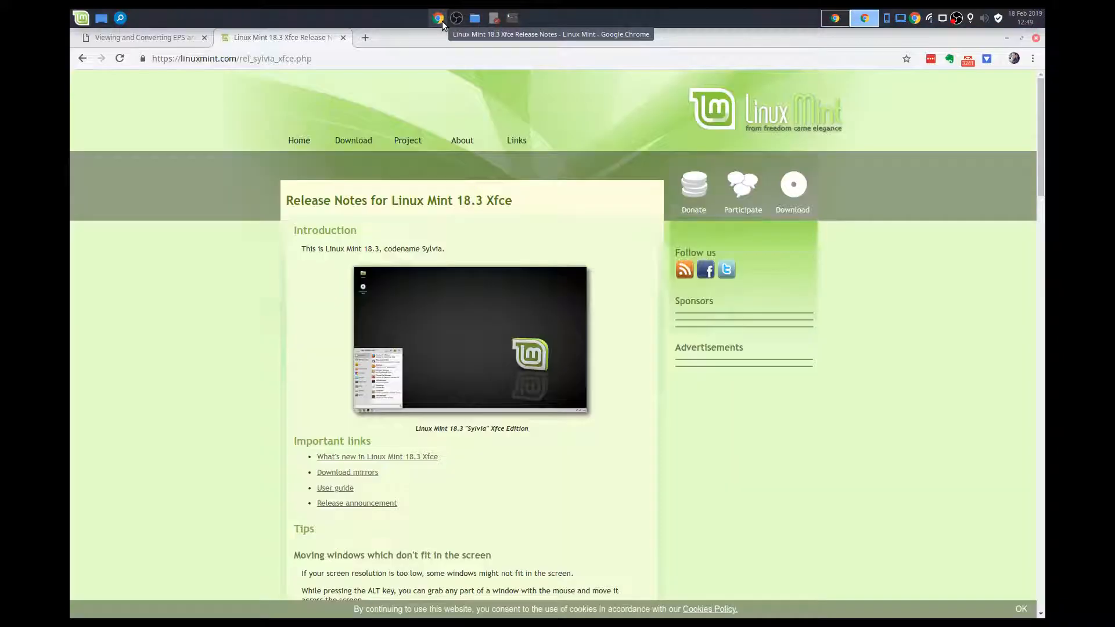
click(157, 39)
drag(425, 33, 70, 179)
scroll(377, 276, down, 6)
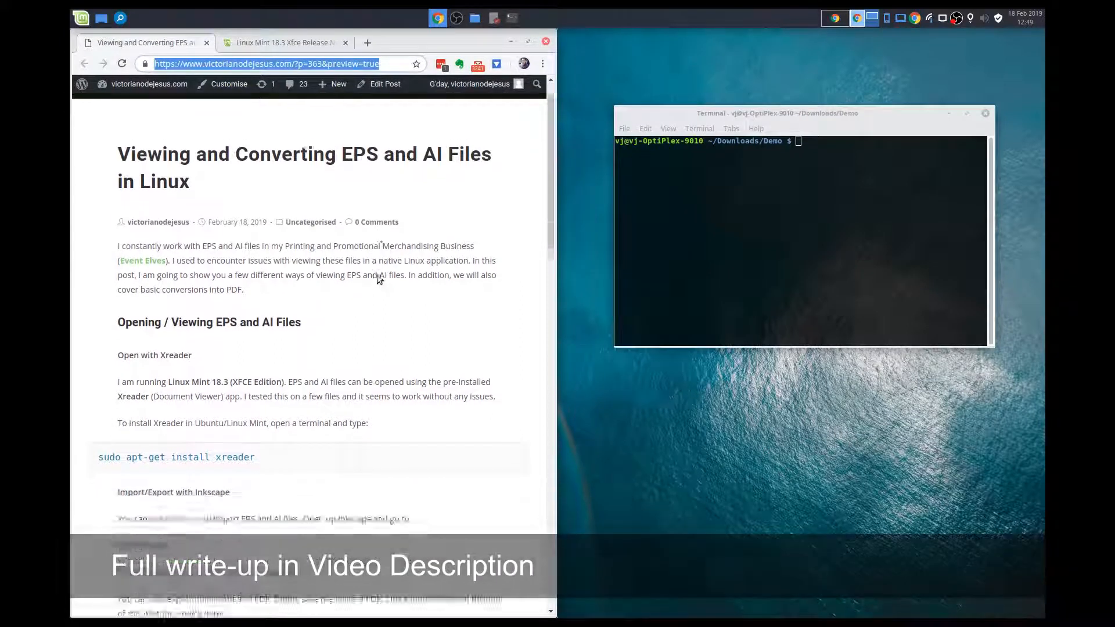
scroll(378, 278, down, 3)
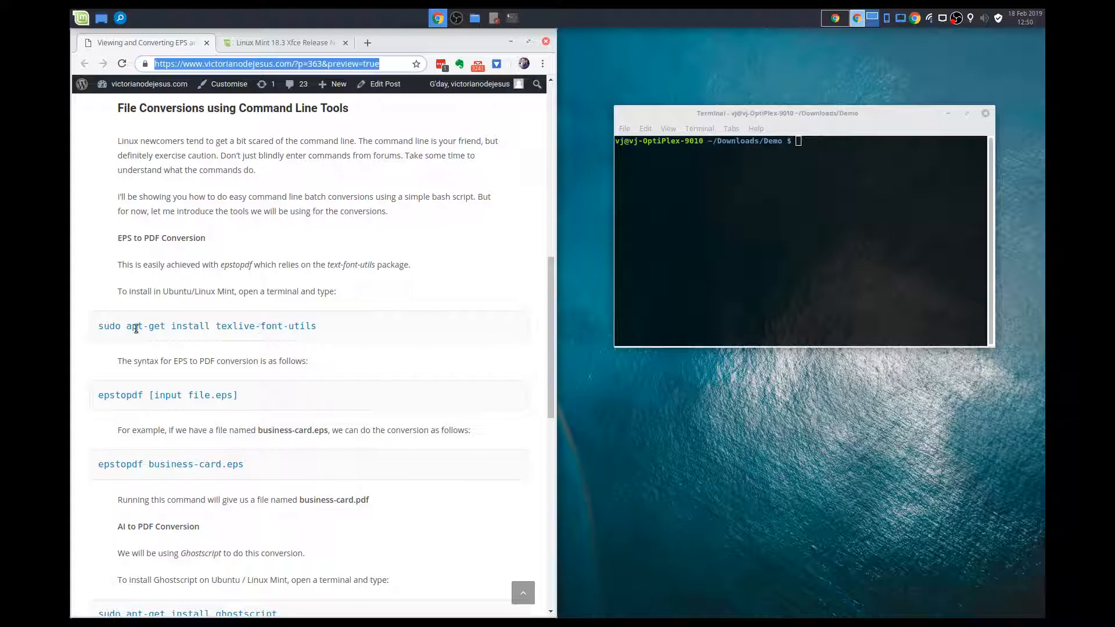
- Copy "sudo apt-get install texlive-font-utils" from the article into the terminal and run it, entering the sudo password
drag(99, 326, 341, 332)
key(ctrl+c)
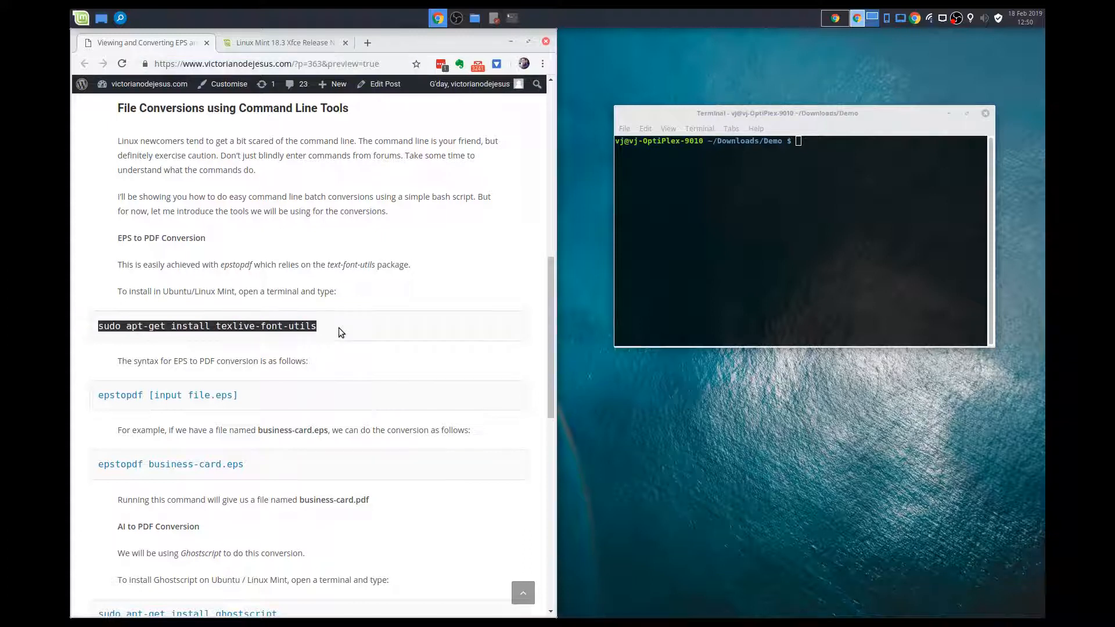
click(726, 211)
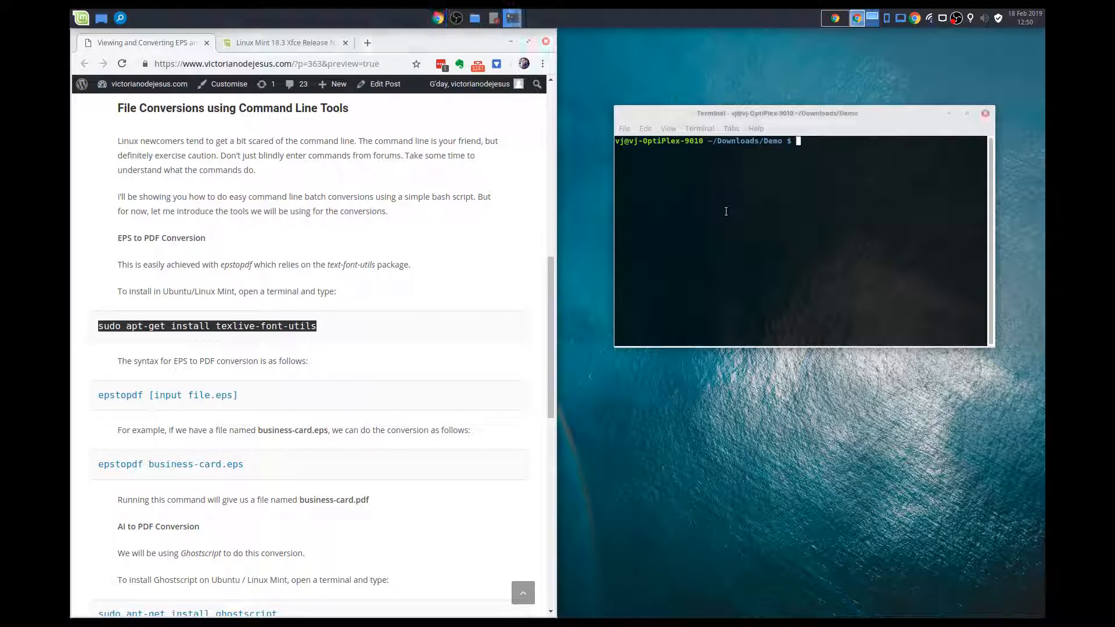
middle_click(726, 212)
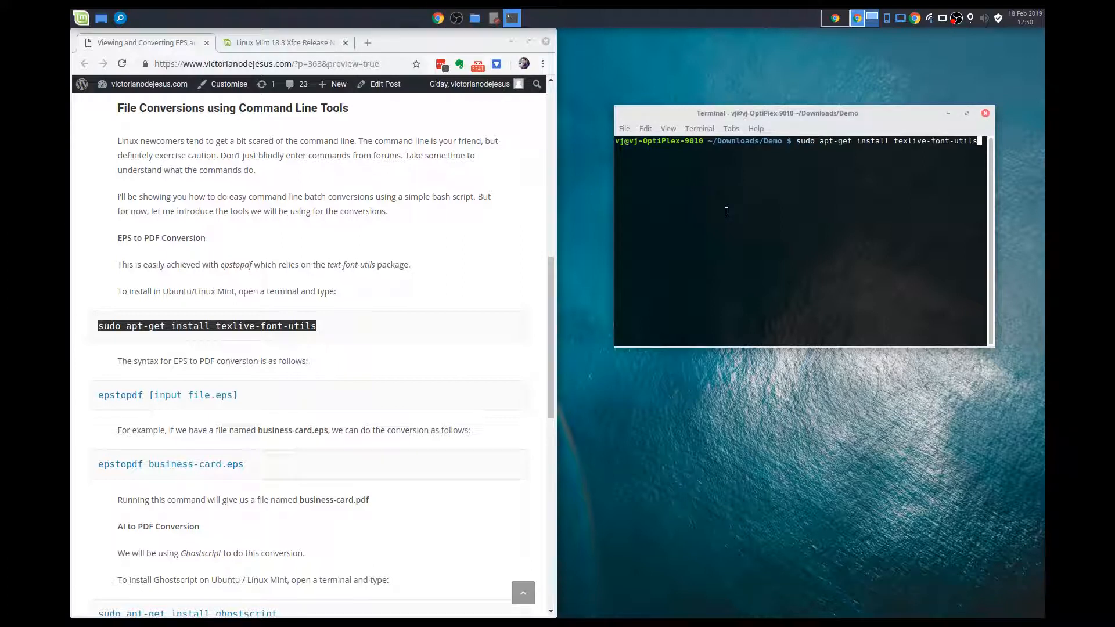
key(Return)
key(Return)
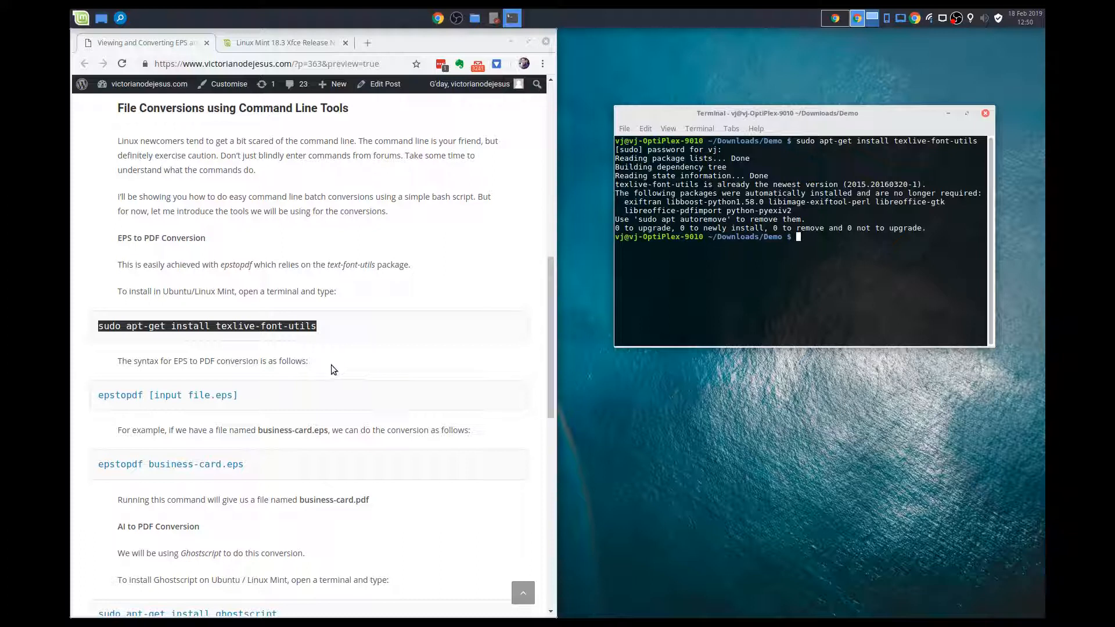
- Check the epstopdf syntax in the article, minimize the browser, and select business-card.eps in the file manager
scroll(363, 355, down, 4)
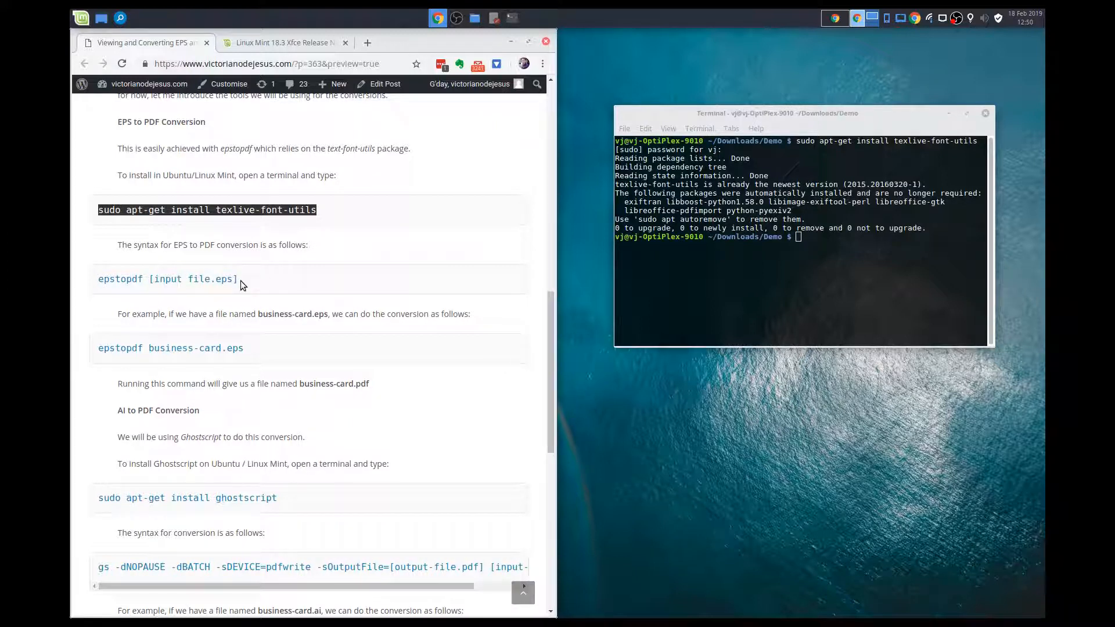
click(511, 42)
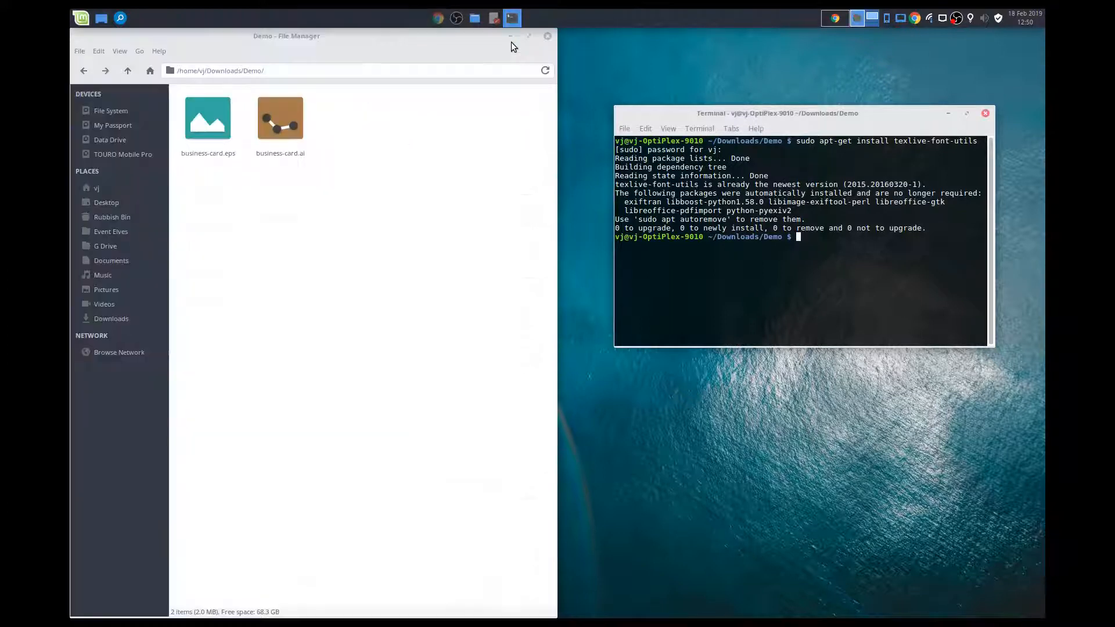
click(220, 156)
- Convert business-card.eps to PDF by running "epstopdf business-card.eps" in the terminal
click(821, 253)
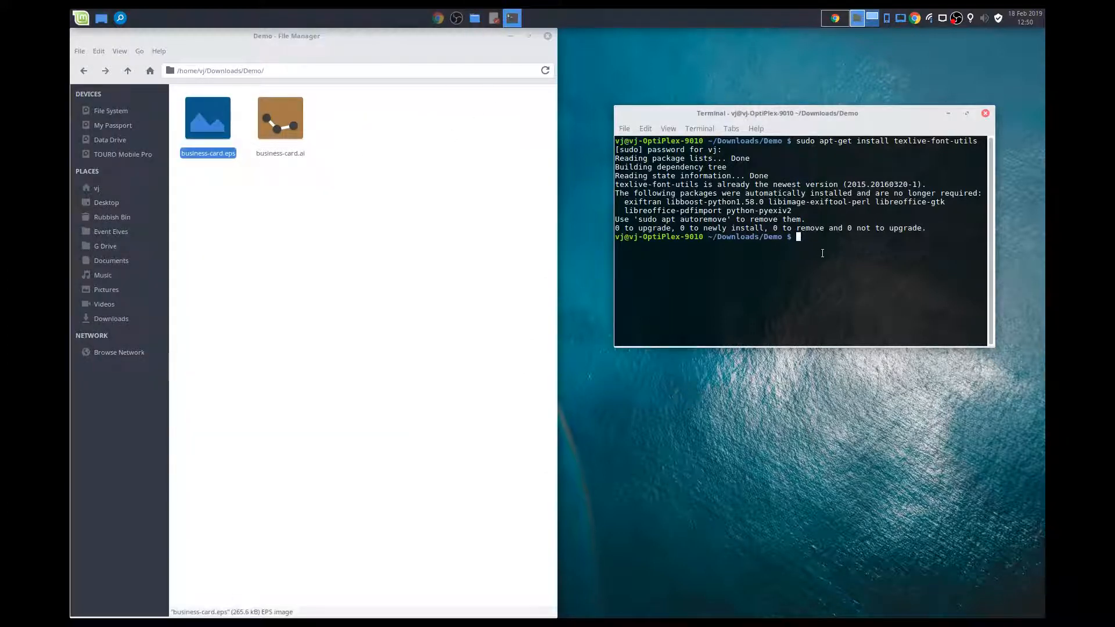
text(epstopdf busine)
text(e)
key(BackSpace)
text(ss-card.eps)
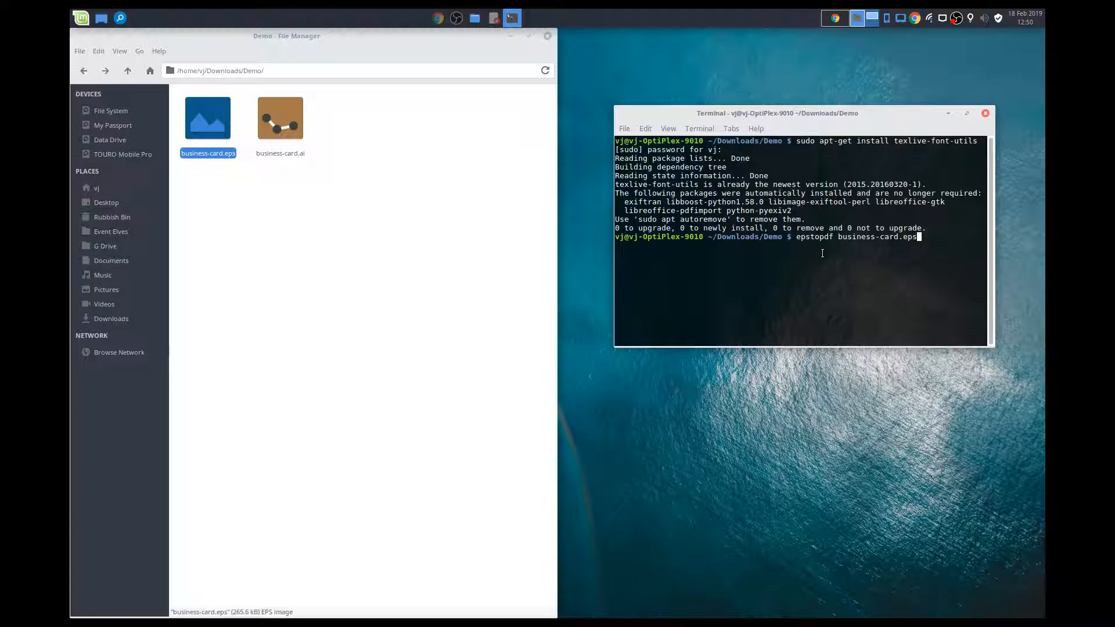
key(Return)
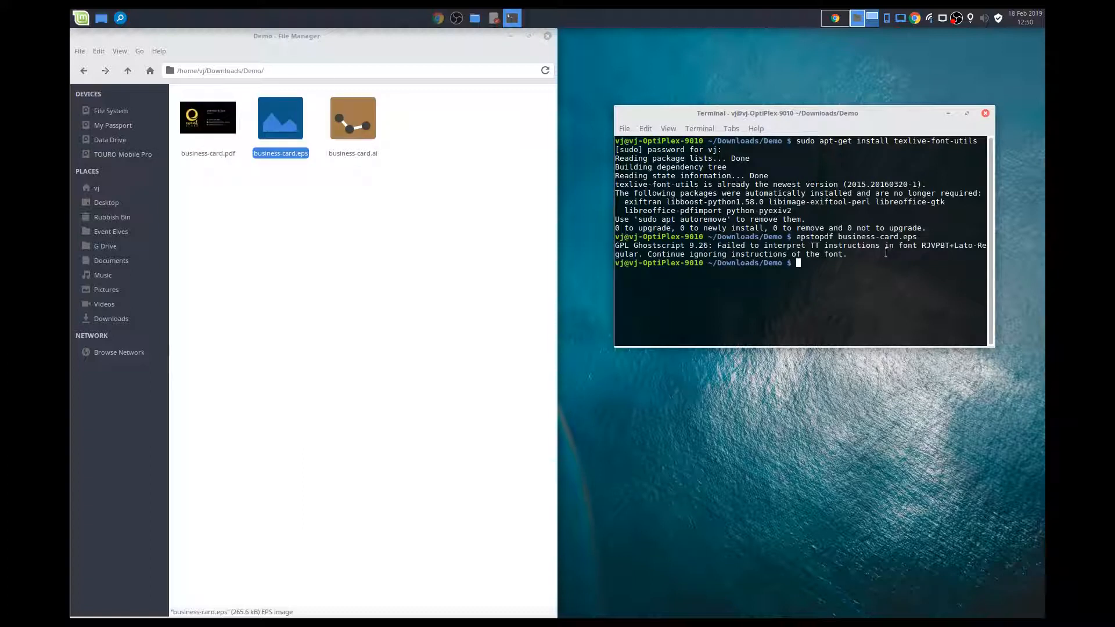
- Open business-card.pdf from the Demo folder, examine the converted card, and close the viewer
click(224, 157)
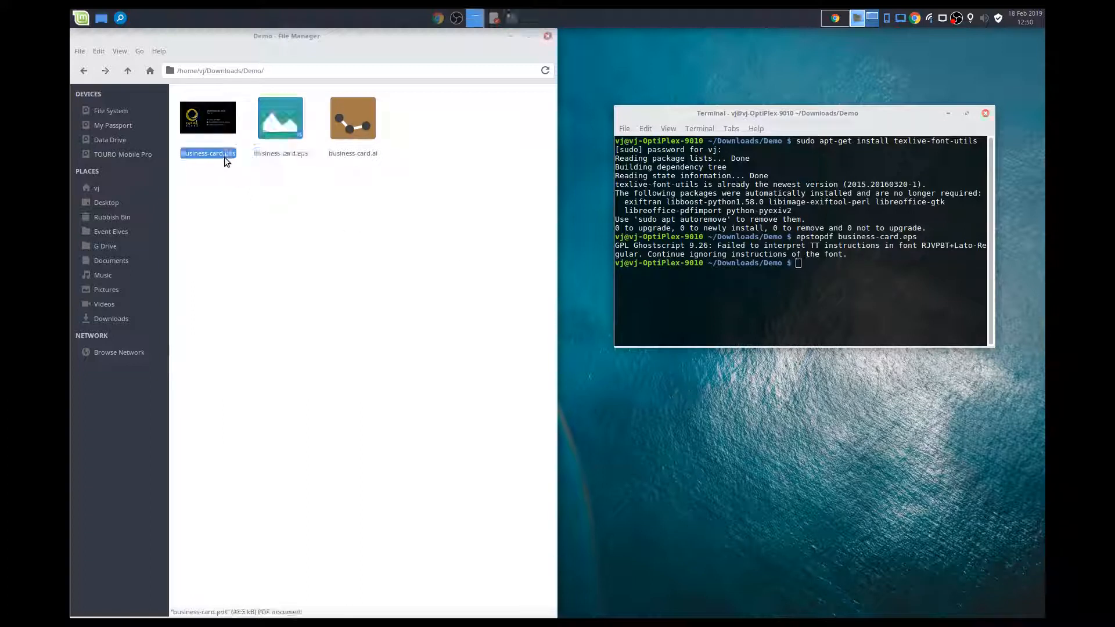
double_click(206, 121)
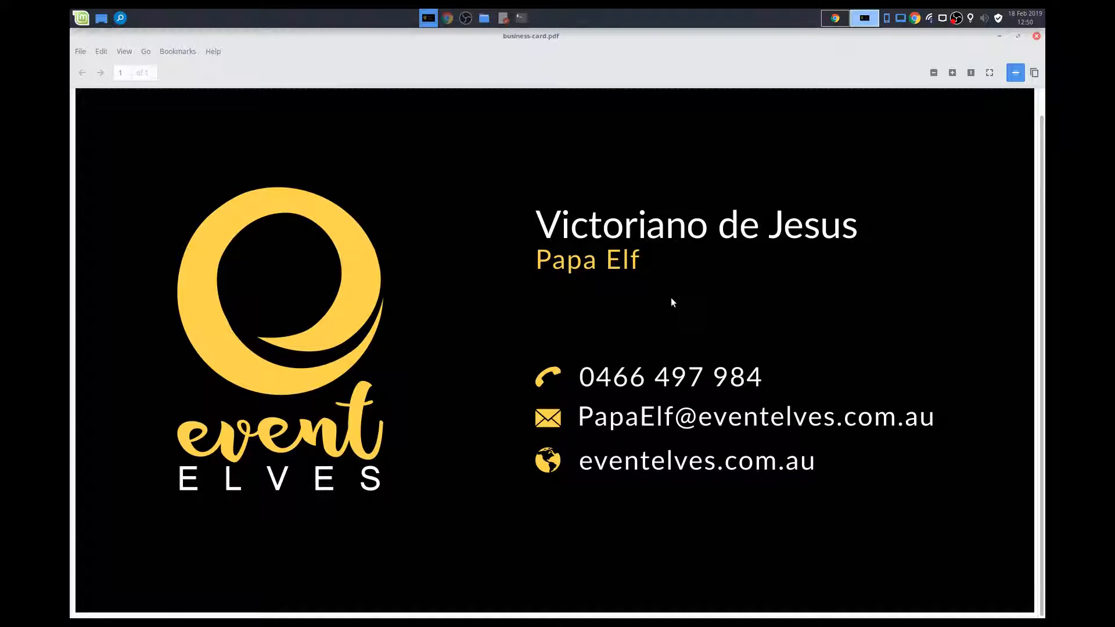
scroll(671, 297, up, 1)
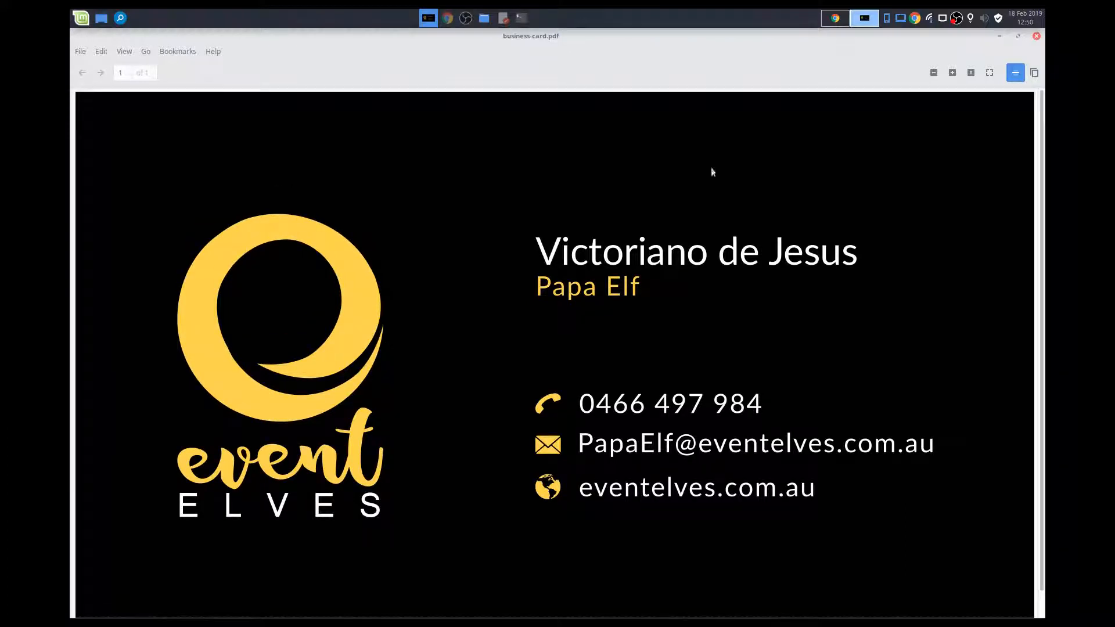
click(1036, 37)
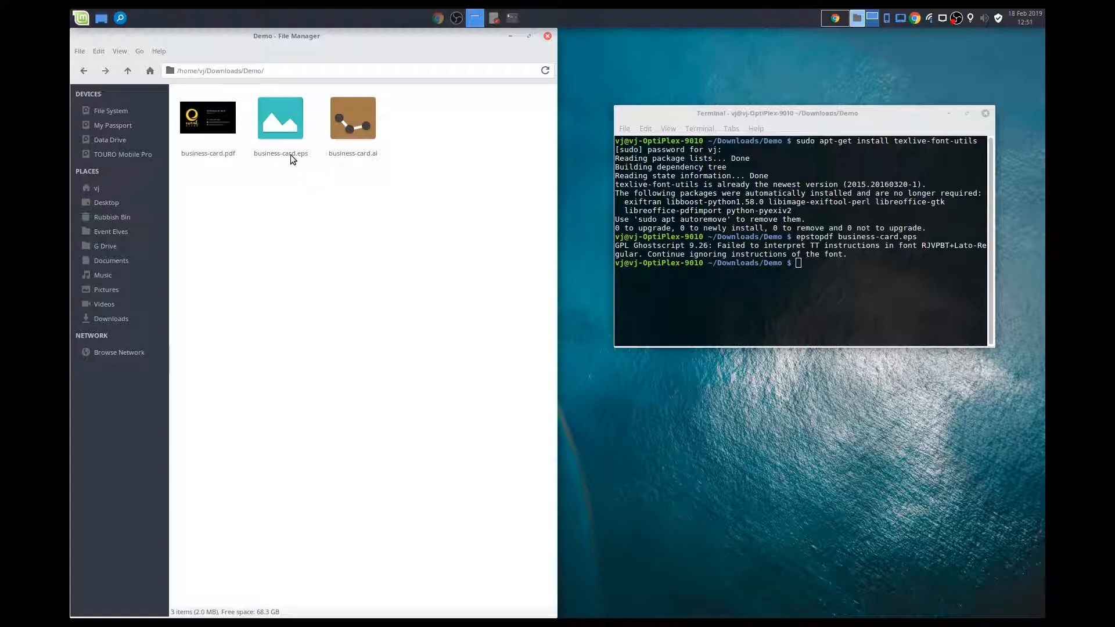
- Delete business-card.pdf from the Demo folder, leaving no file selected
click(207, 137)
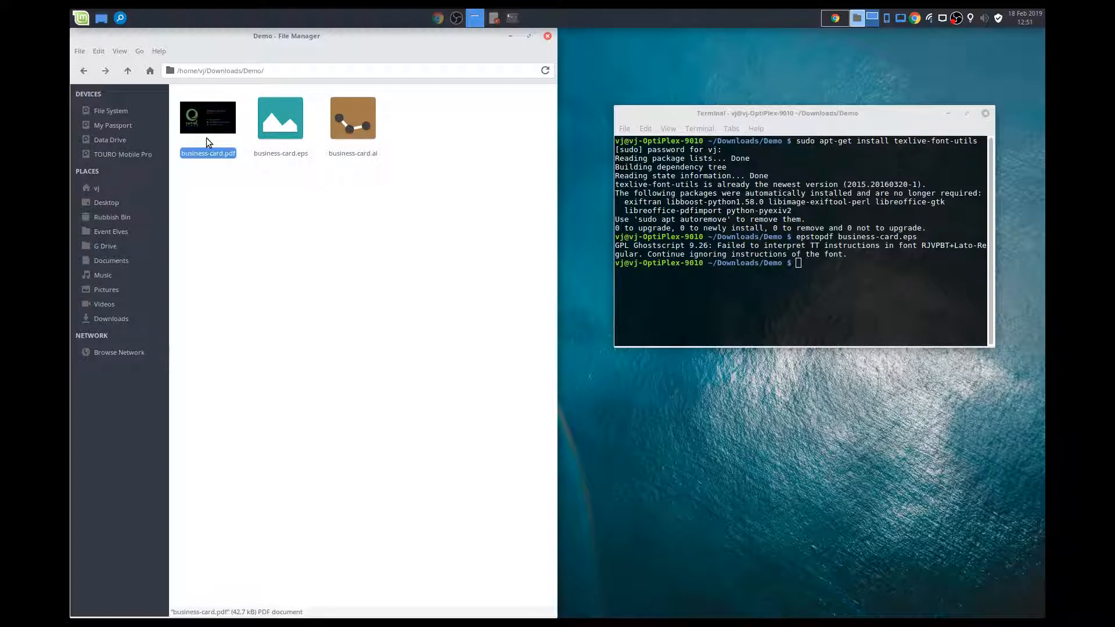
key(Delete)
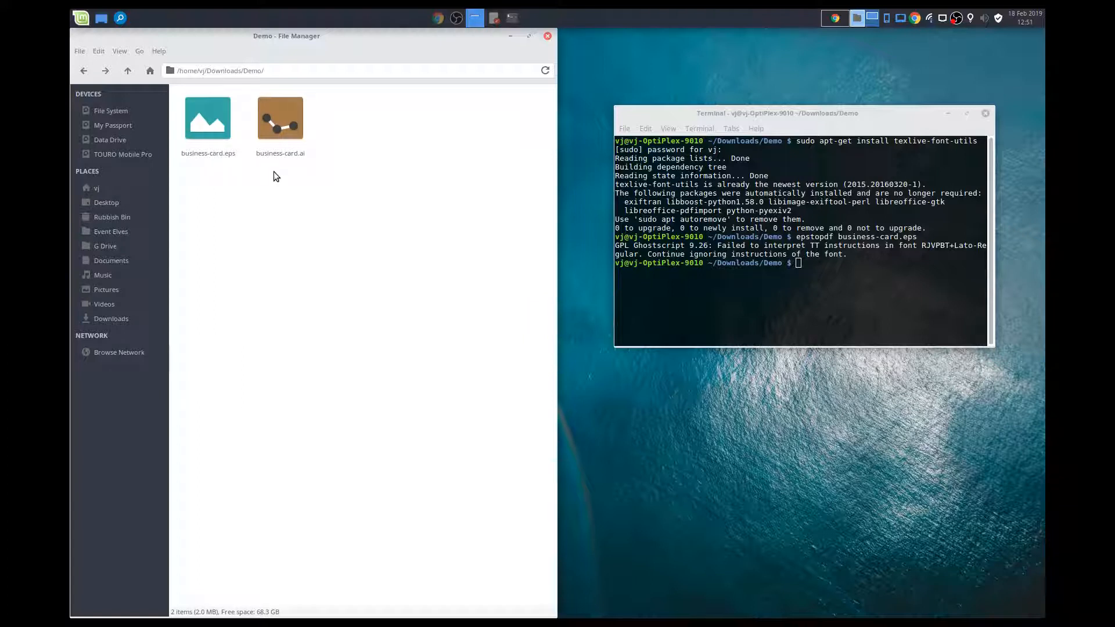
click(277, 151)
click(341, 208)
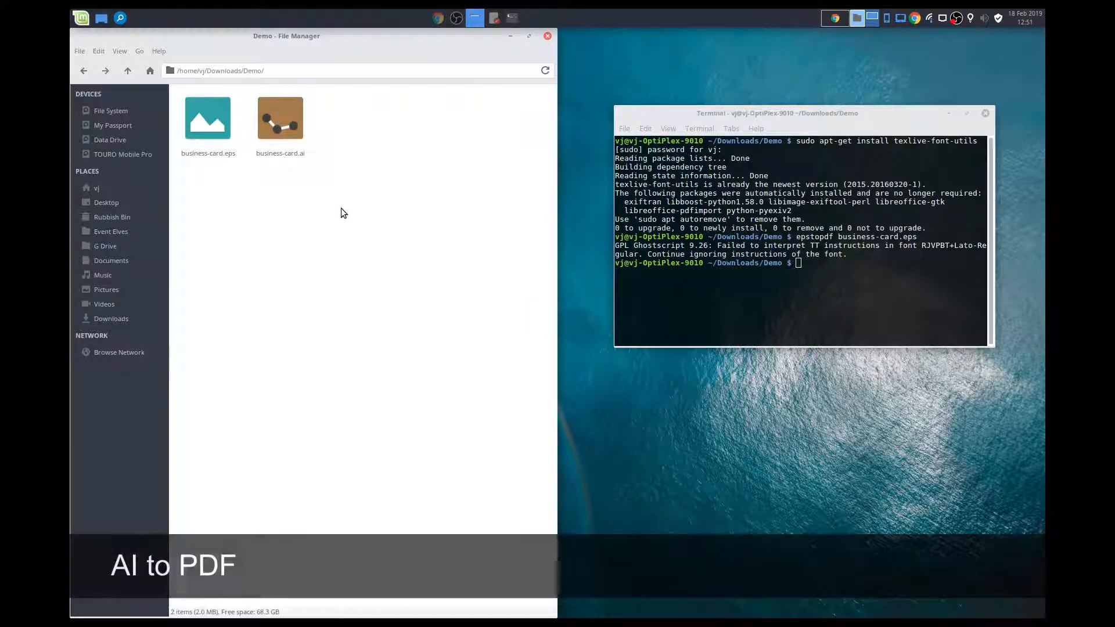
- Close the eps-to-pdf-convert.sh script, switch to Chrome, and find the article's AI to PDF Conversion section
click(492, 18)
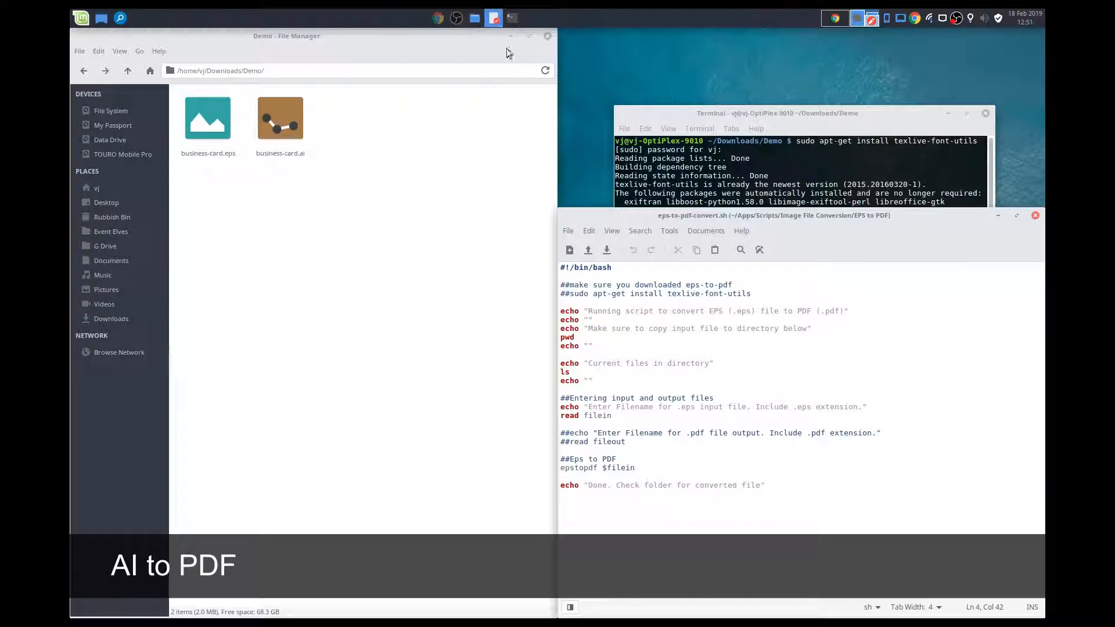
click(1035, 215)
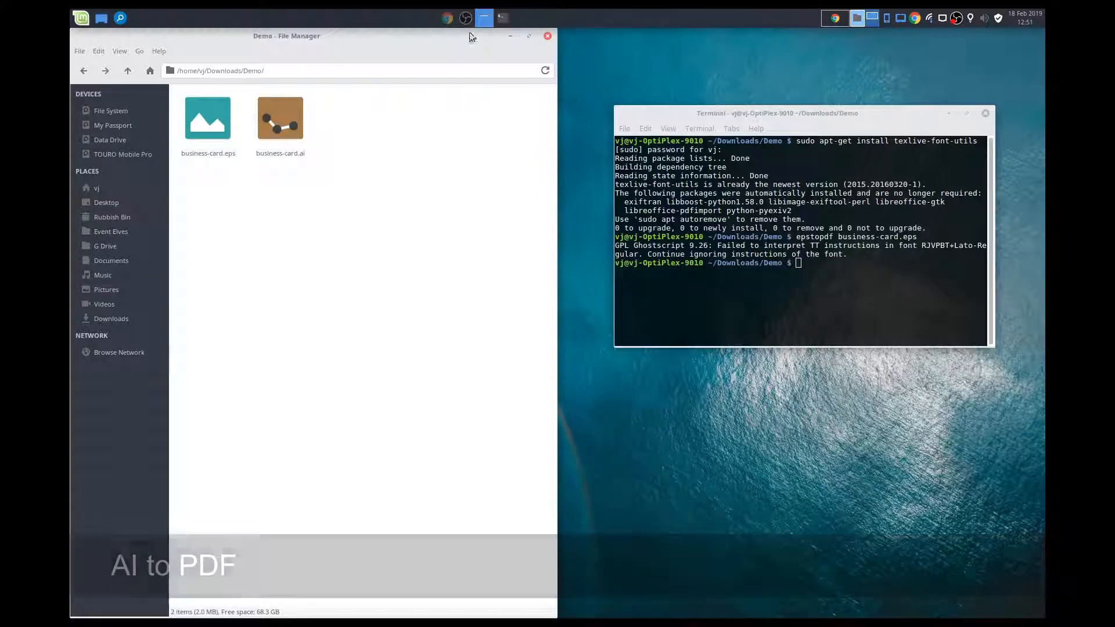
click(448, 19)
scroll(353, 249, down, 3)
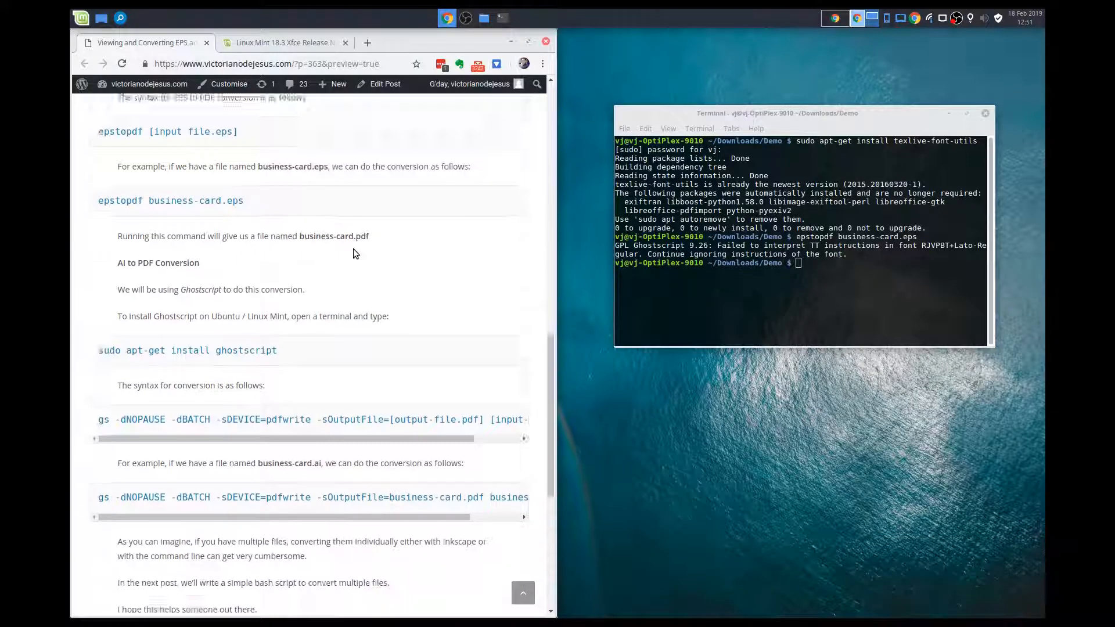
scroll(353, 249, down, 5)
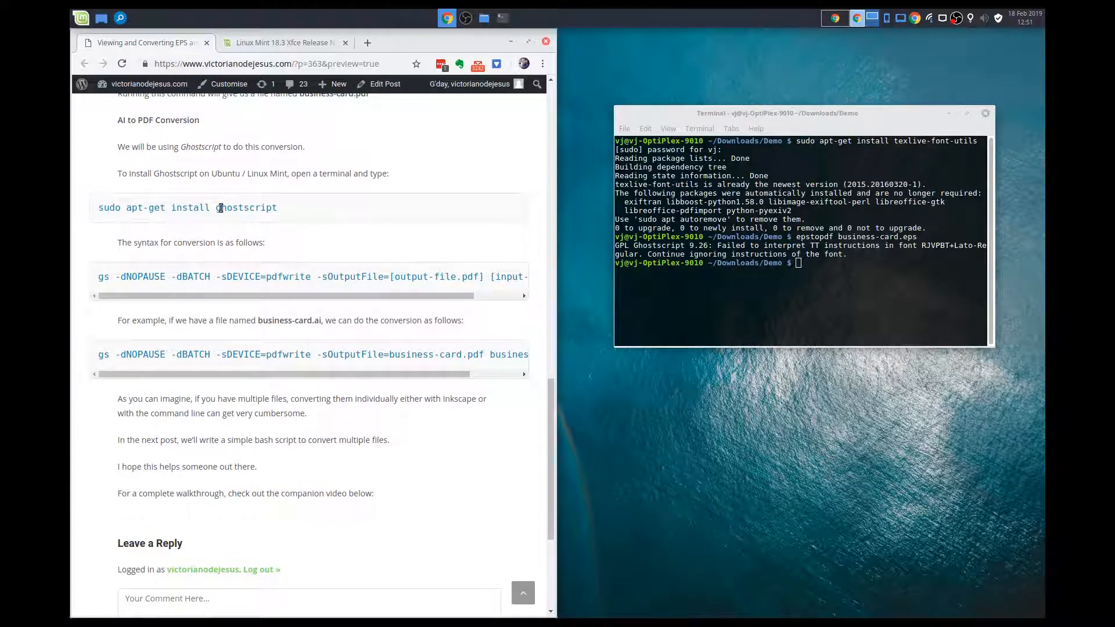
- Copy "sudo apt-get install ghostscript" from the article into the terminal and run it
drag(100, 207, 316, 207)
key(ctrl+c)
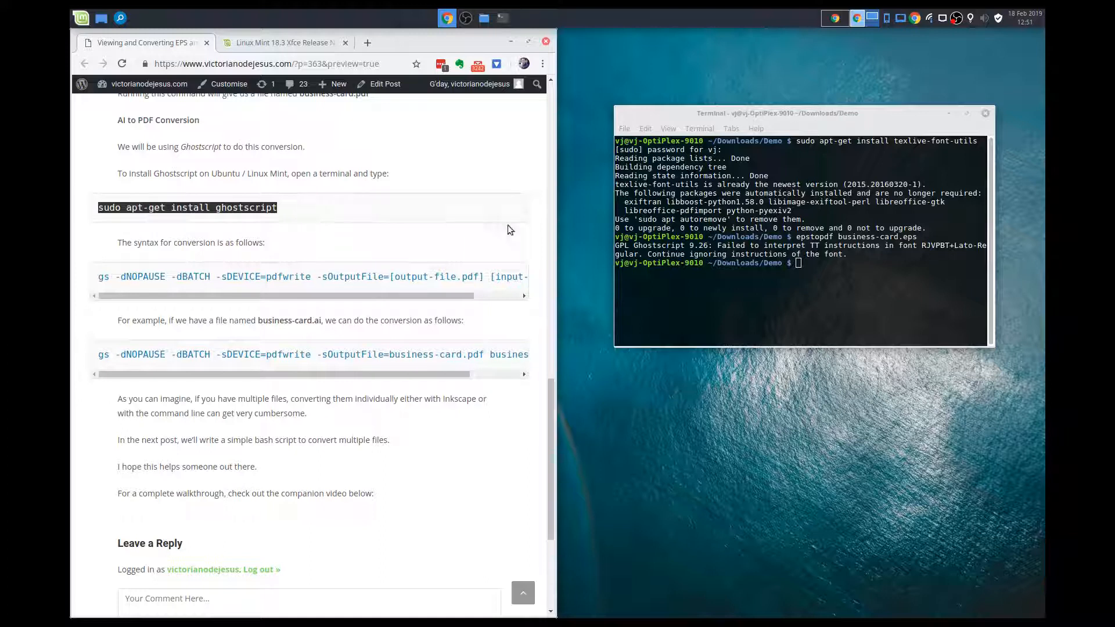
click(787, 281)
middle_click(796, 282)
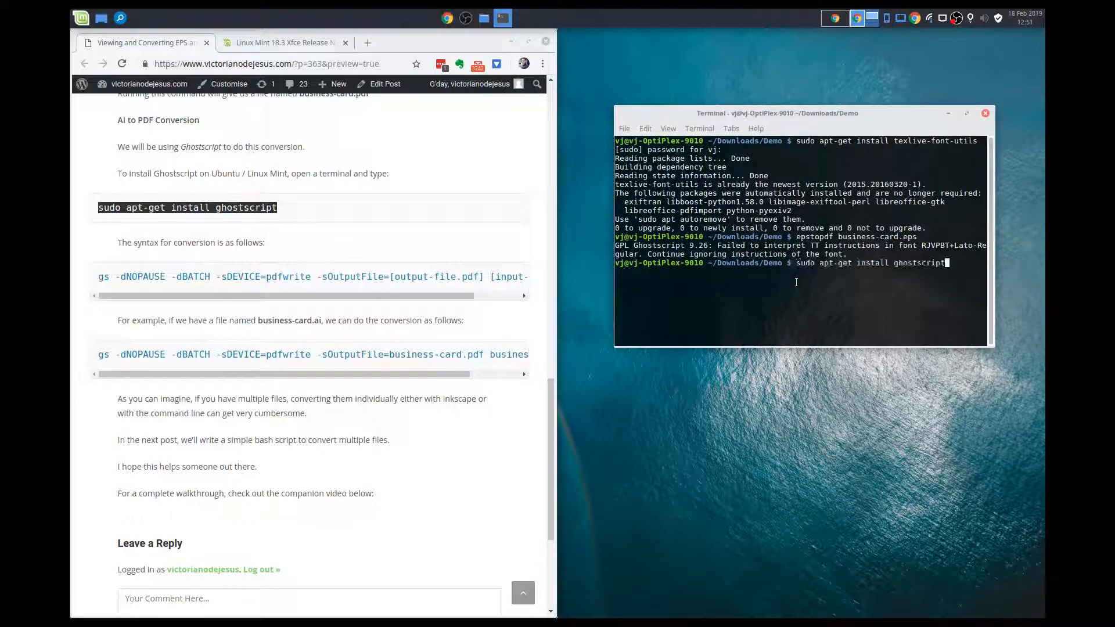
key(Return)
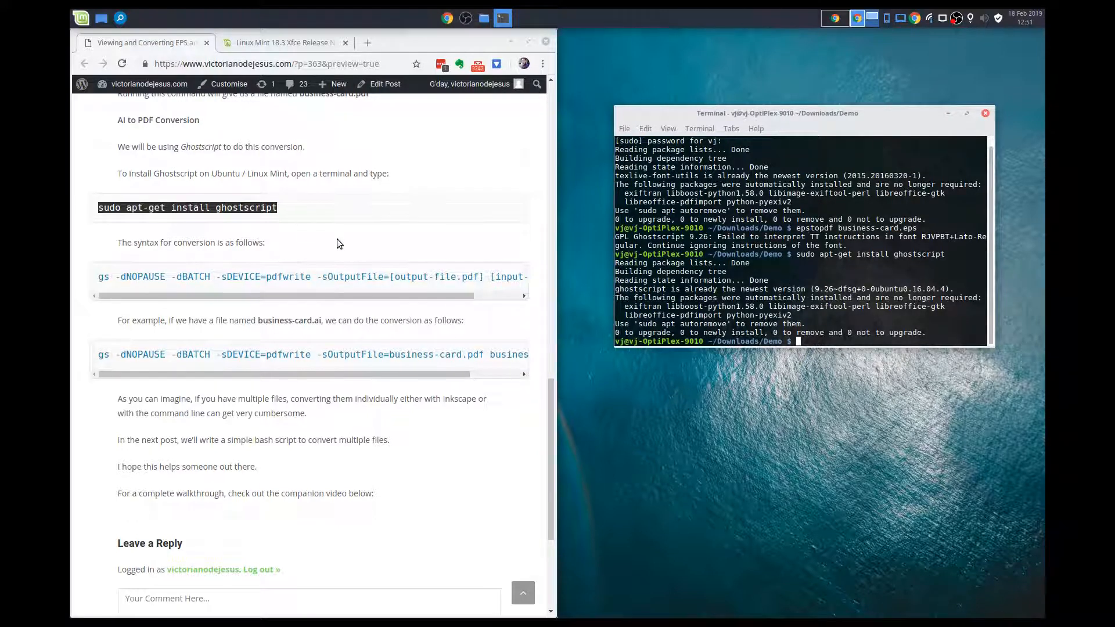
- Copy the Ghostscript syntax line with the [output-file.pdf] and [input-file.ai] placeholders from the article into the terminal
scroll(337, 240, down, 1)
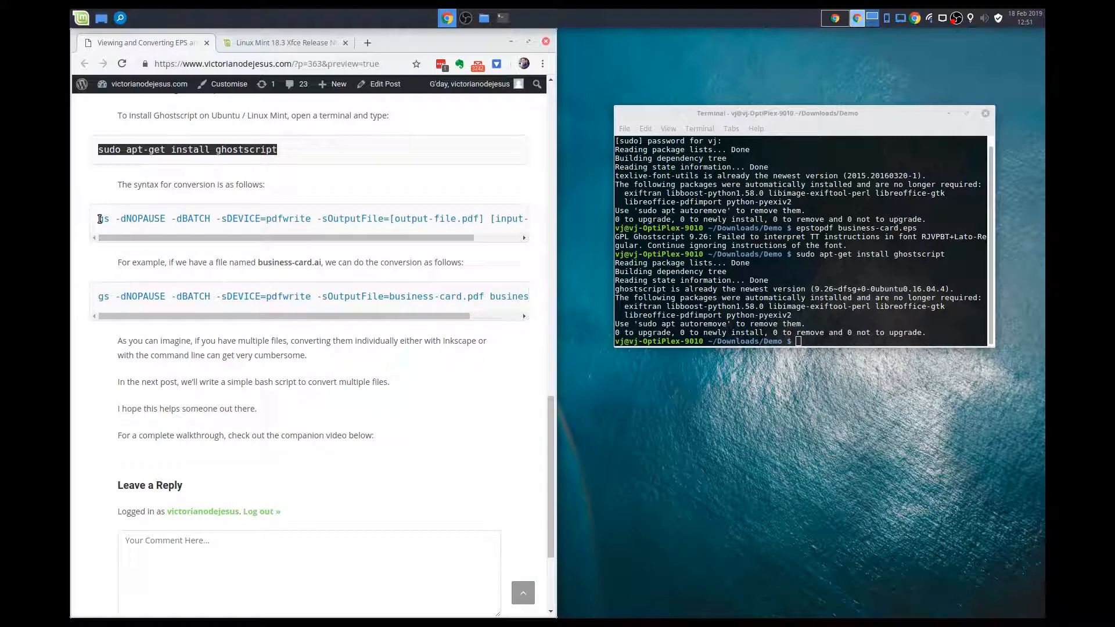
drag(228, 236, 186, 238)
drag(98, 219, 571, 223)
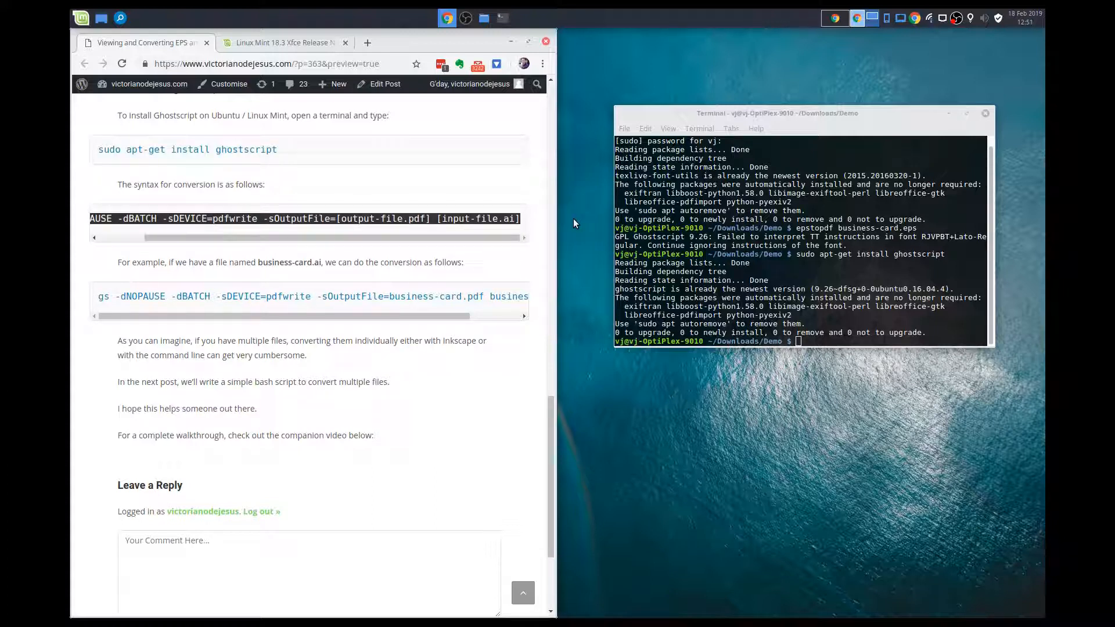
middle_click(851, 342)
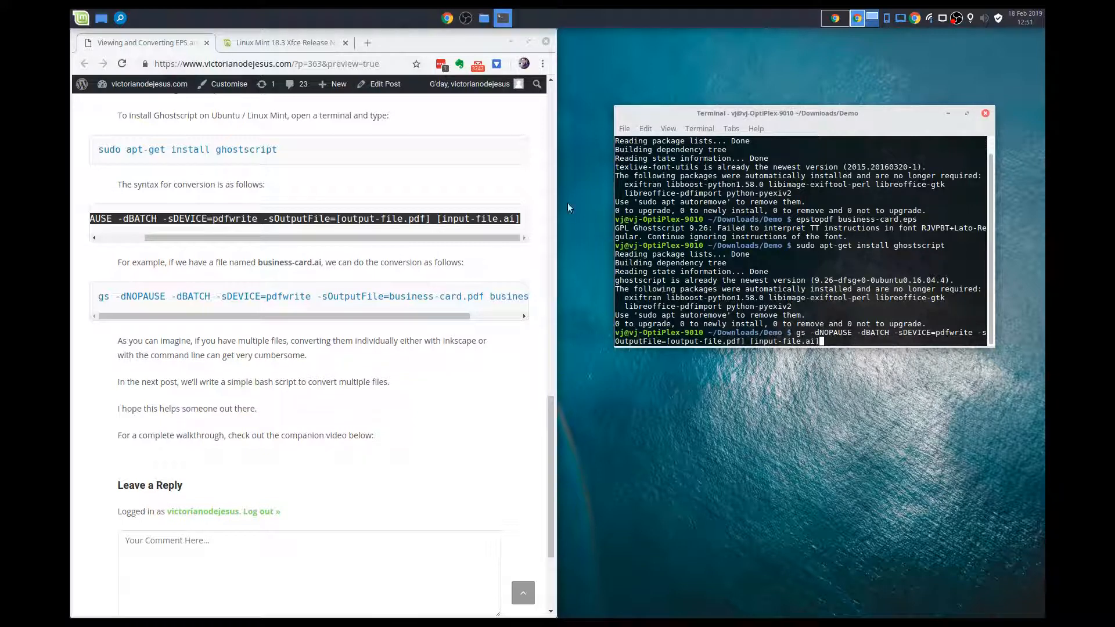
- Minimize the browser, replace the gs command's placeholders with output business-card.pdf and input business-card.ai, and run the conversion
click(512, 40)
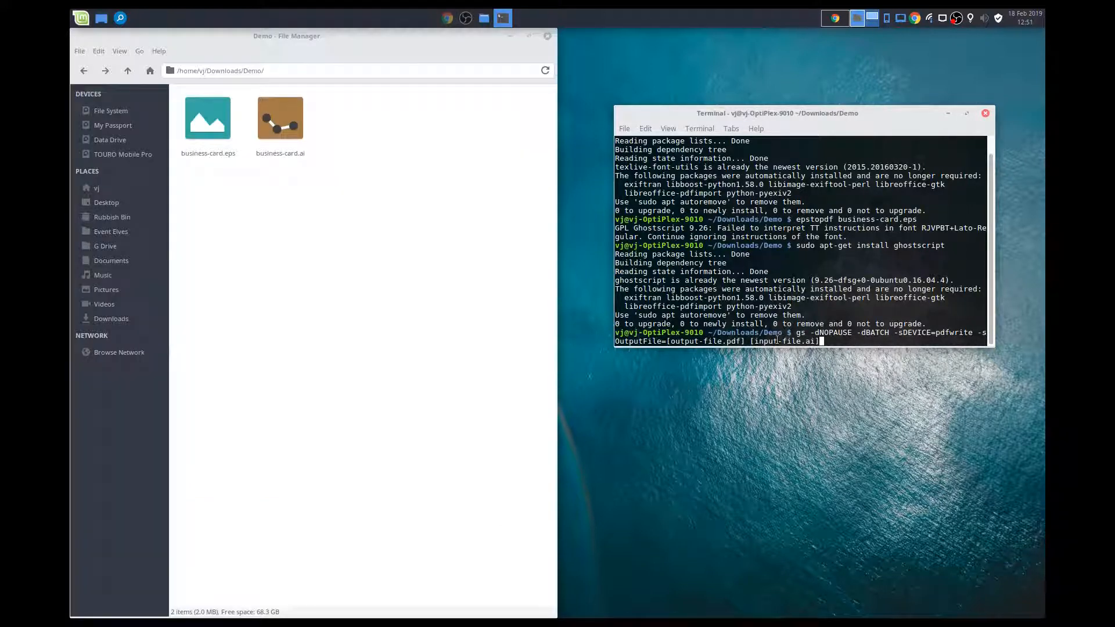
key(BackSpace)
key(BackSpace)
key(BackSpace)
key(BackSpace)
key(BackSpace)
key(BackSpace)
key(BackSpace)
key(BackSpace)
key(BackSpace)
key(BackSpace)
key(BackSpace)
key(BackSpace)
key(BackSpace)
key(BackSpace)
key(BackSpace)
key(BackSpace)
key(BackSpace)
key(BackSpace)
key(BackSpace)
key(BackSpace)
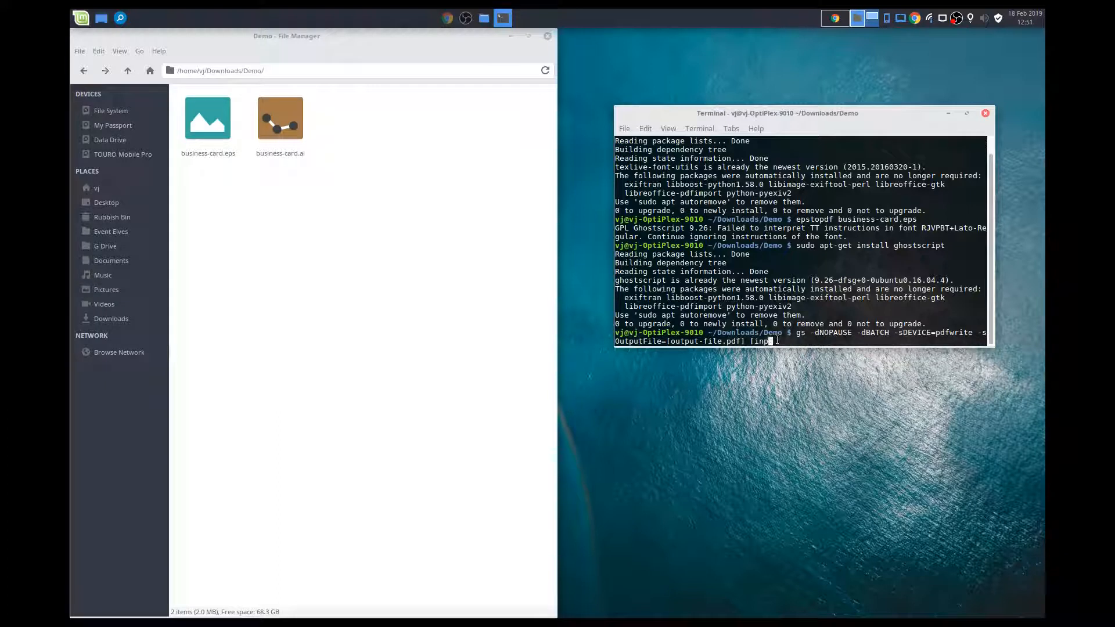
key(BackSpace)
key(BackSpace)
key(BackSpace)
key(BackSpace)
key(BackSpace)
key(BackSpace)
key(BackSpace)
key(BackSpace)
key(BackSpace)
key(BackSpace)
key(BackSpace)
key(BackSpace)
text(bus)
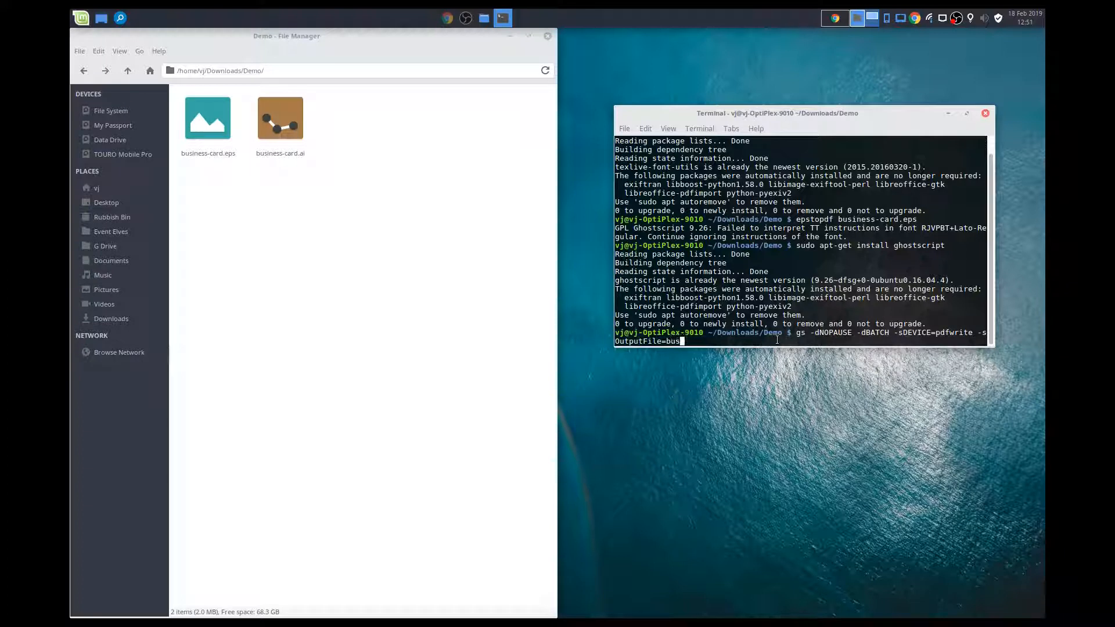
text(iness-card.pdf business-card.ai)
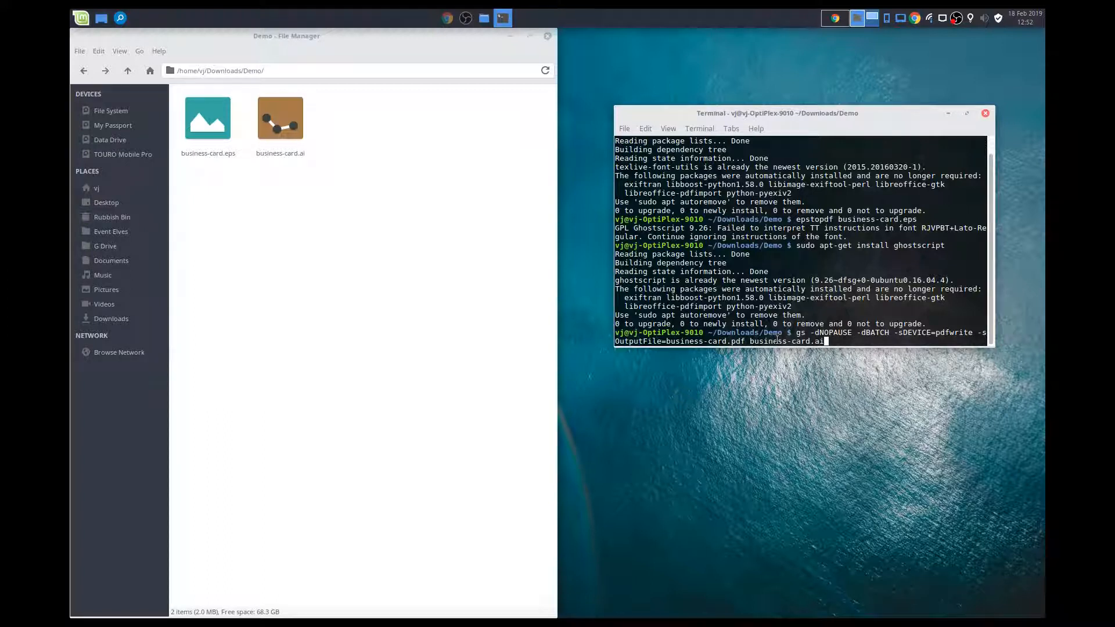
key(Return)
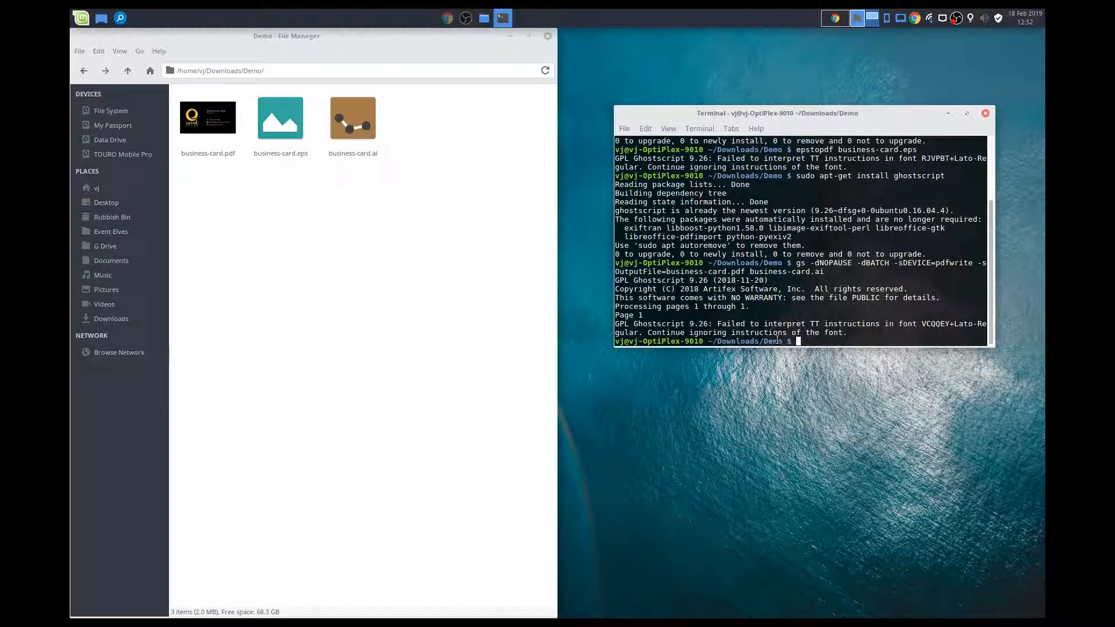
- Open the PDF converted from business-card.ai, examine the card, and close the viewer
double_click(197, 116)
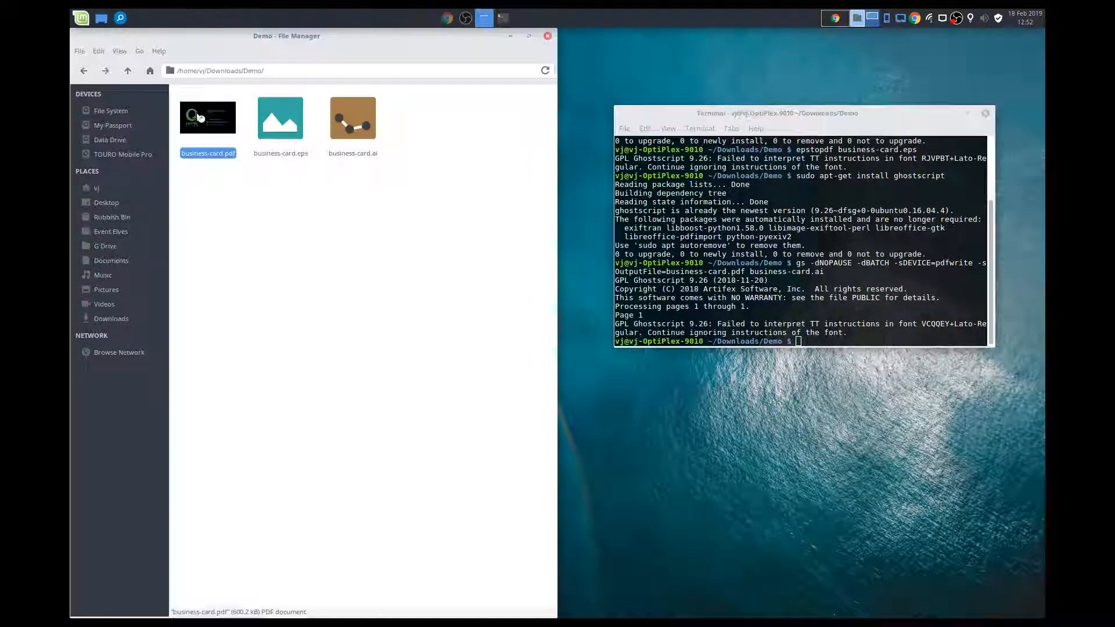
scroll(535, 197, down, 1)
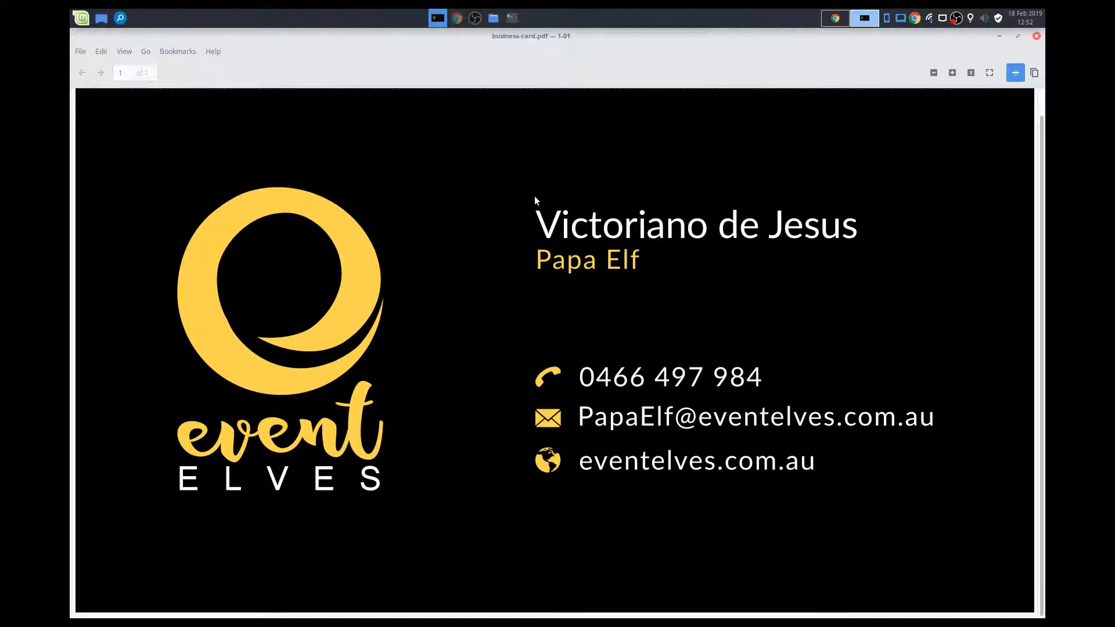
click(1035, 36)
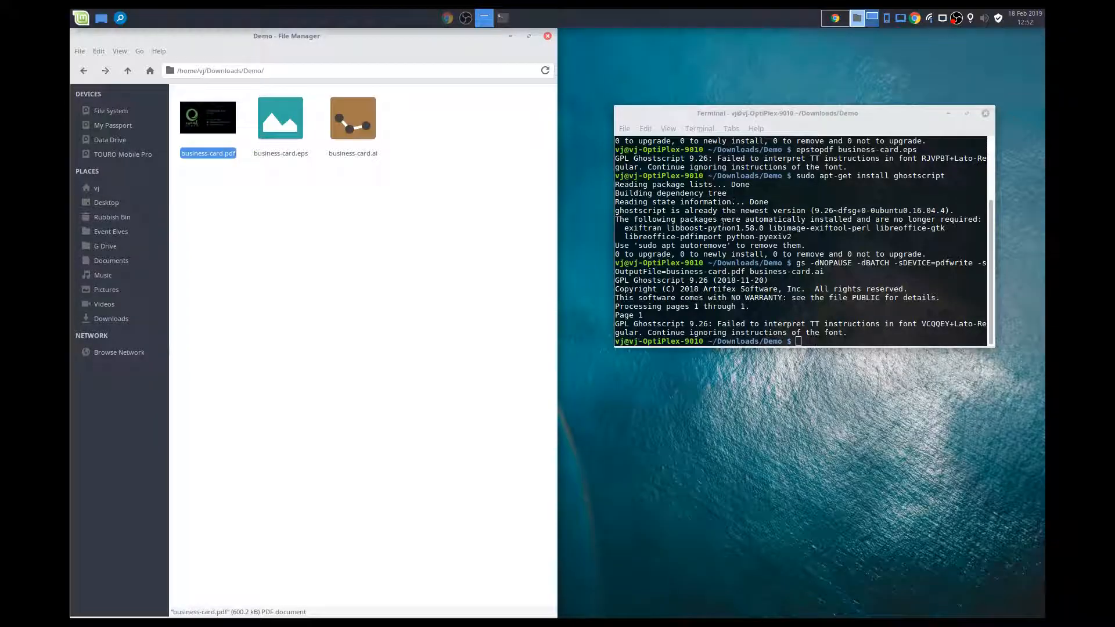
- Select business-card.eps and business-card.ai together in the Demo folder
click(427, 293)
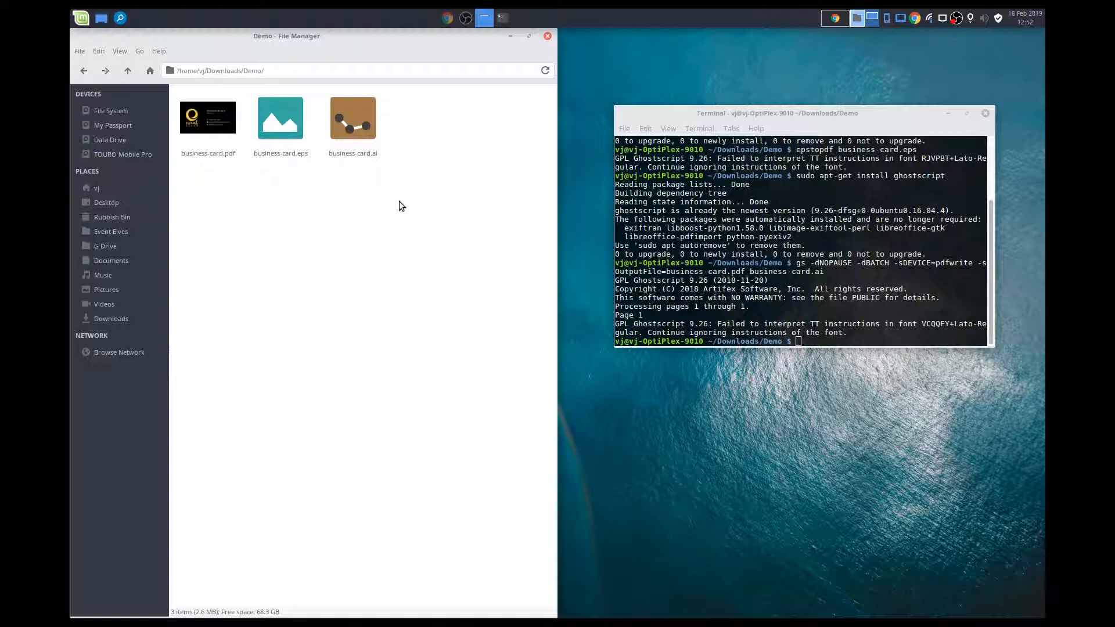
drag(428, 256, 276, 119)
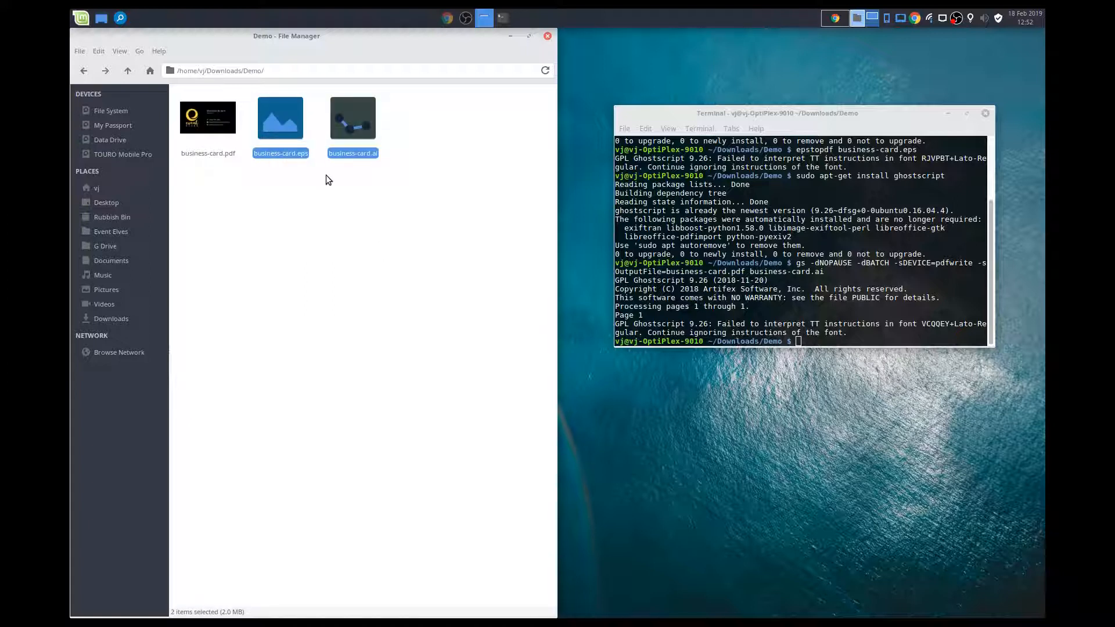